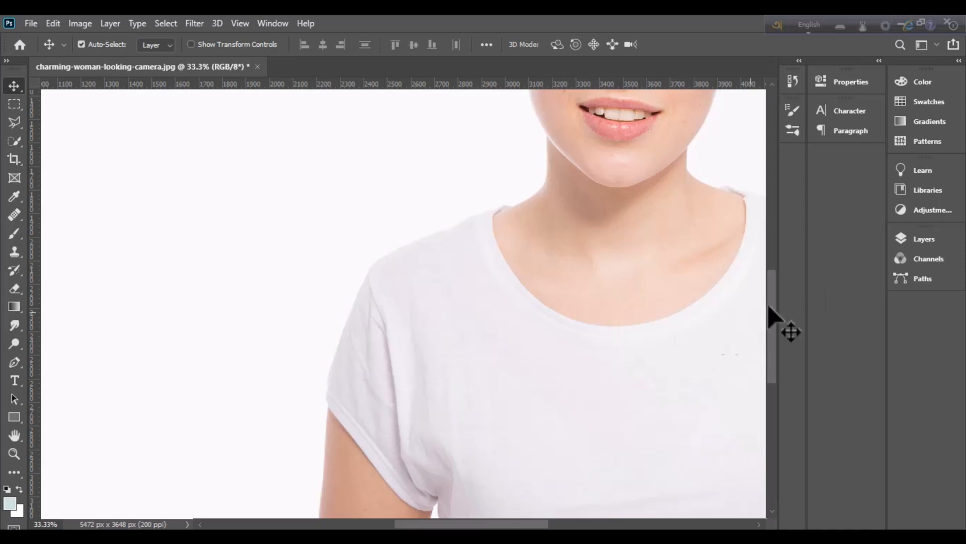
# - Create a new empty path and activate the standard Pen Tool
pyautogui.click(926, 277)
pyautogui.click(845, 312)
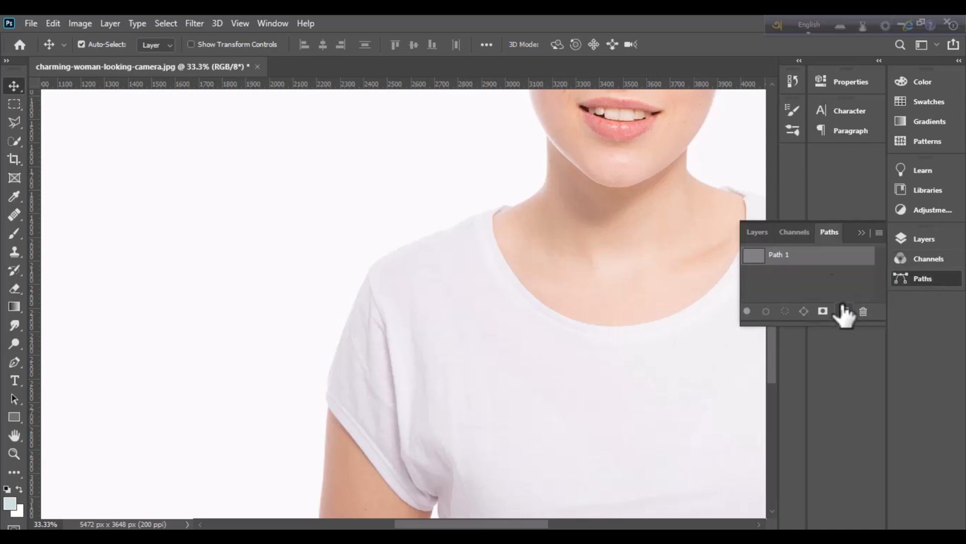
pyautogui.click(6, 367)
pyautogui.rightClick(8, 364)
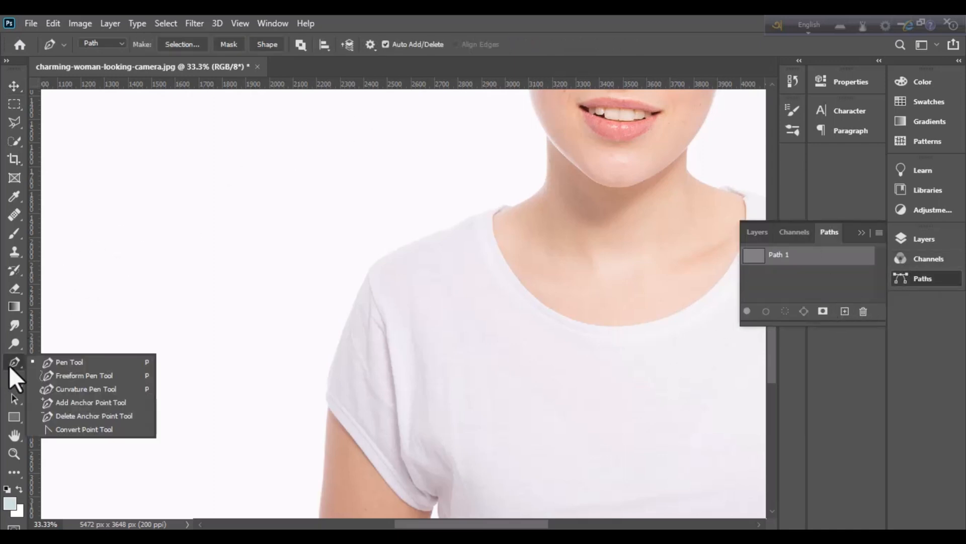
pyautogui.click(83, 362)
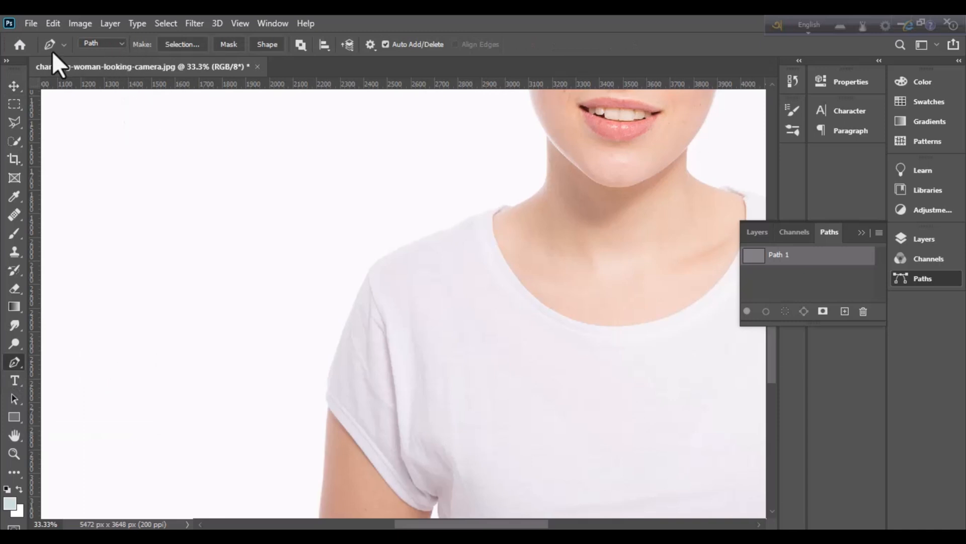
pyautogui.click(64, 45)
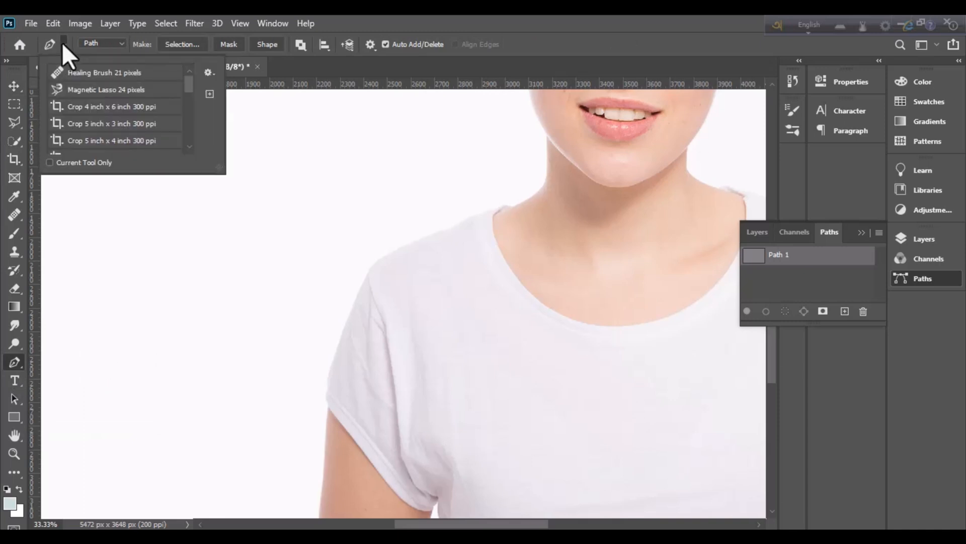
pyautogui.click(62, 44)
# - Start the path where the T-shirt collar meets the neck and trace over the collar edge onto the shoulder
pyautogui.scroll(2, 639, 278)
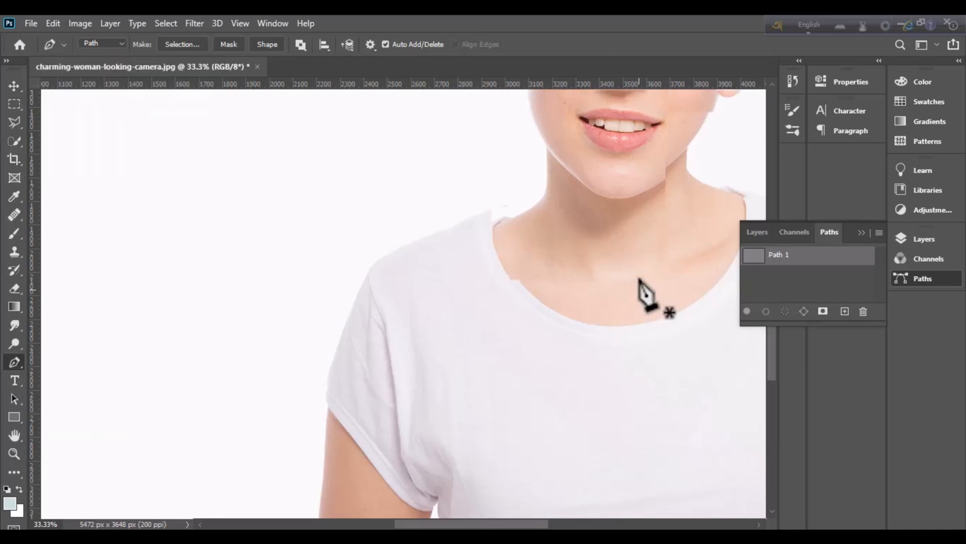
pyautogui.scroll(-2, 532, 292)
pyautogui.hotkey('ctrl', '+')
pyautogui.hotkey('ctrl', '+')
pyautogui.hotkey('ctrl', '+')
pyautogui.hotkey('ctrl', '+')
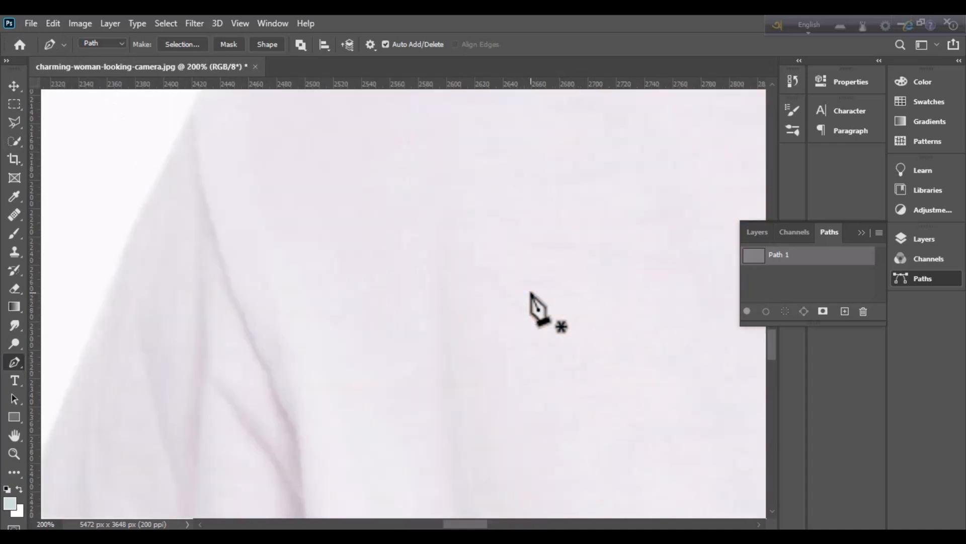
pyautogui.press('space')
pyautogui.moveTo(552, 248); pyautogui.dragTo(421, 262)
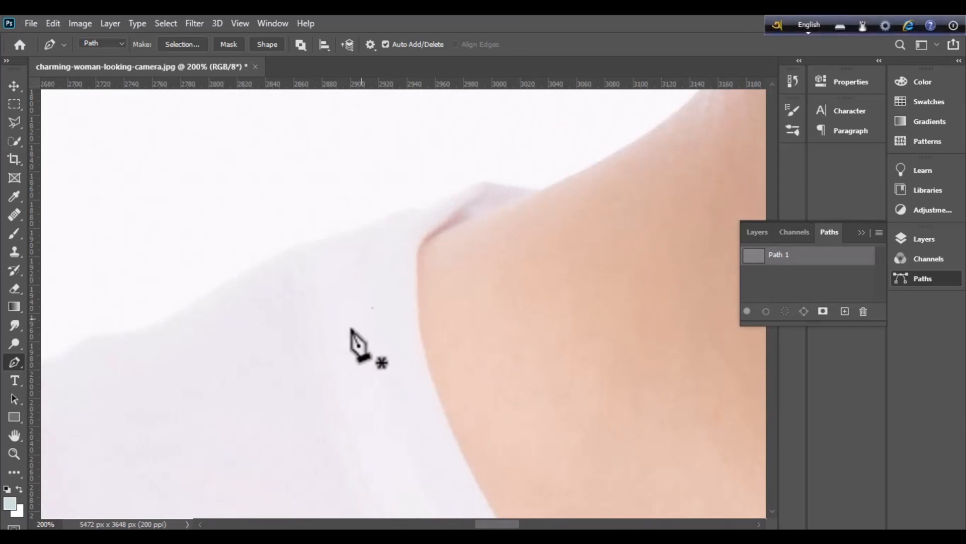
pyautogui.click(538, 191)
pyautogui.click(485, 180)
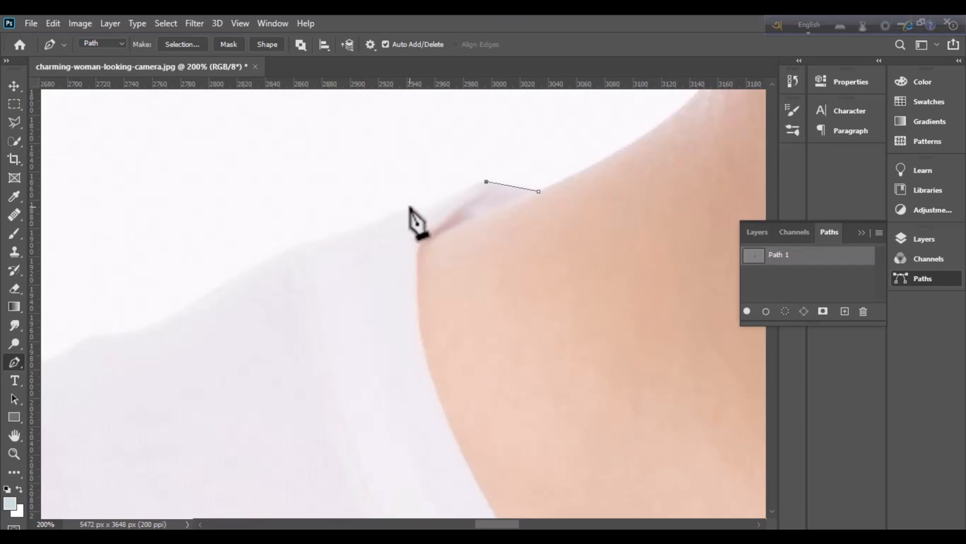
pyautogui.click(420, 207)
pyautogui.moveTo(421, 207); pyautogui.dragTo(383, 220)
pyautogui.keyDown('alt'); pyautogui.click(420, 208); pyautogui.keyUp('alt')
pyautogui.keyDown('alt'); pyautogui.click(391, 214); pyautogui.keyUp('alt')
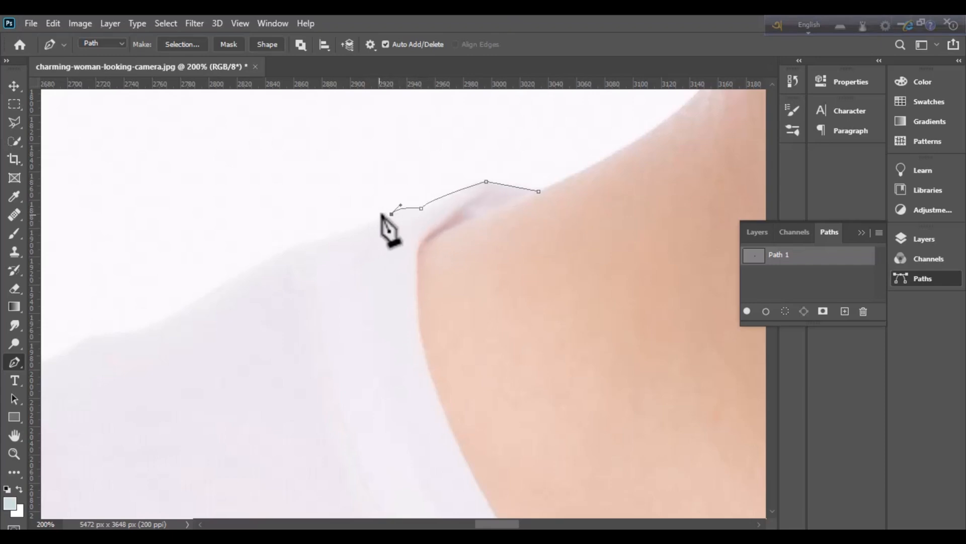
# - Continue the path with curved segments along the uneven upper part of the shirt's shoulder edge
pyautogui.moveTo(333, 237); pyautogui.dragTo(304, 237)
pyautogui.keyDown('alt'); pyautogui.click(297, 245); pyautogui.keyUp('alt')
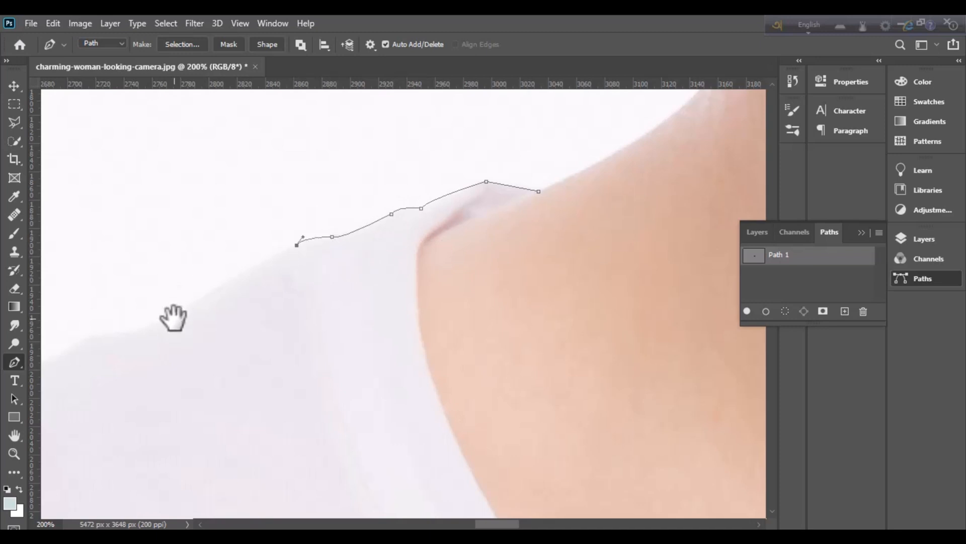
pyautogui.moveTo(173, 319); pyautogui.dragTo(314, 266)
pyautogui.keyDown('alt'); pyautogui.click(355, 232); pyautogui.keyUp('alt')
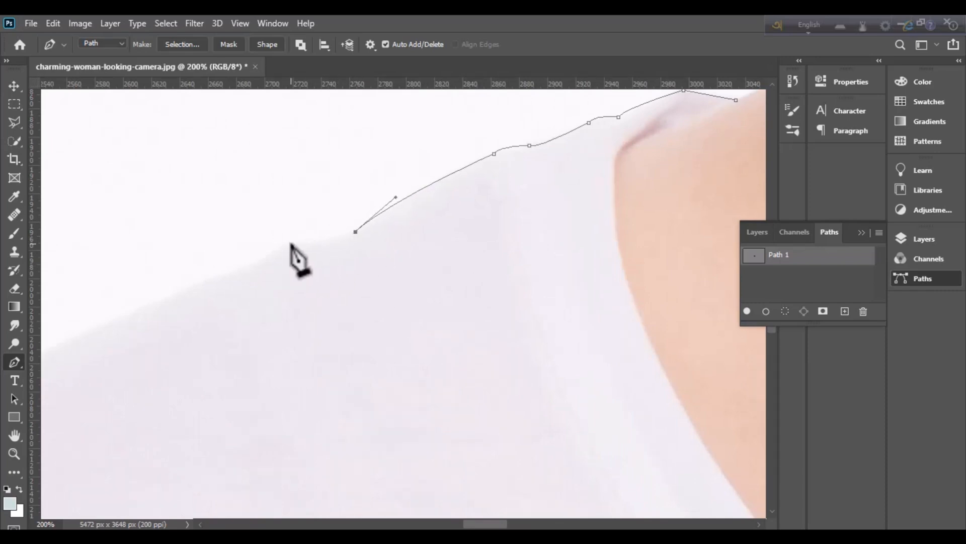
pyautogui.click(294, 244)
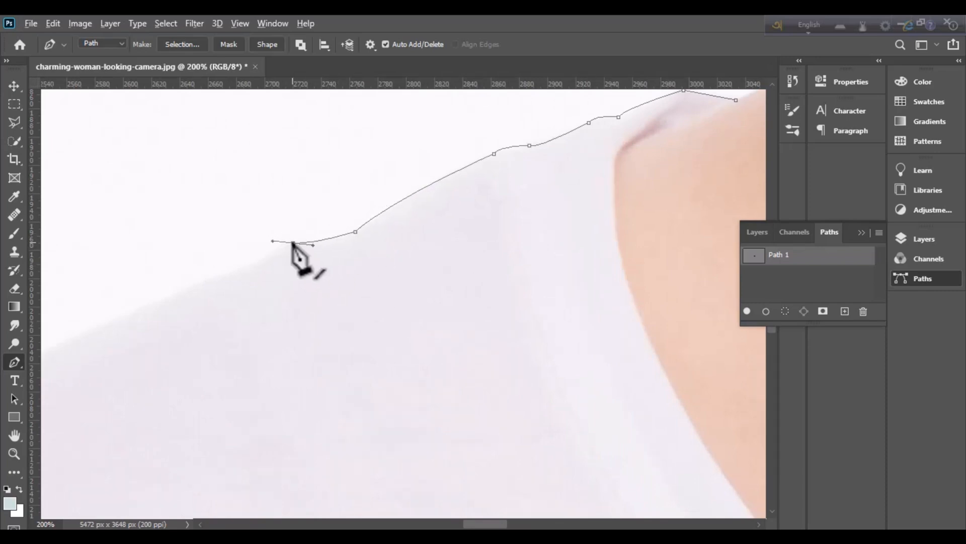
# - Extend the path down the shoulder slope and around the rounded top of the sleeve
pyautogui.moveTo(242, 313); pyautogui.dragTo(311, 252)
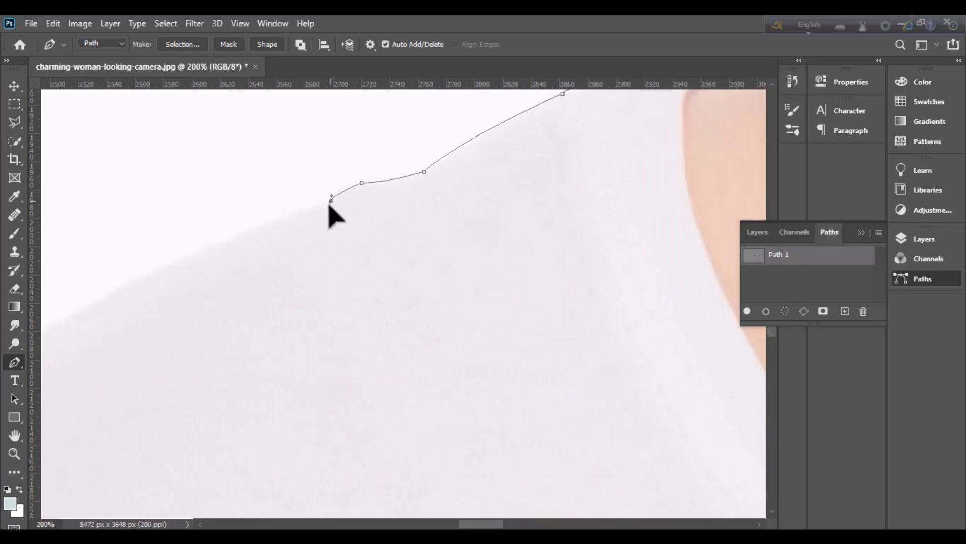
pyautogui.moveTo(273, 220); pyautogui.dragTo(262, 221)
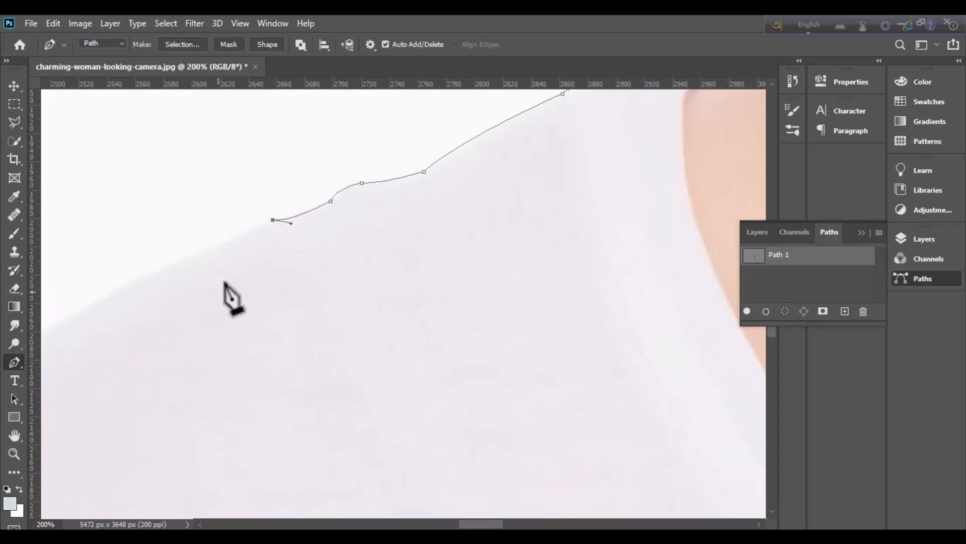
pyautogui.moveTo(194, 315); pyautogui.dragTo(374, 225)
pyautogui.moveTo(305, 196); pyautogui.dragTo(258, 211)
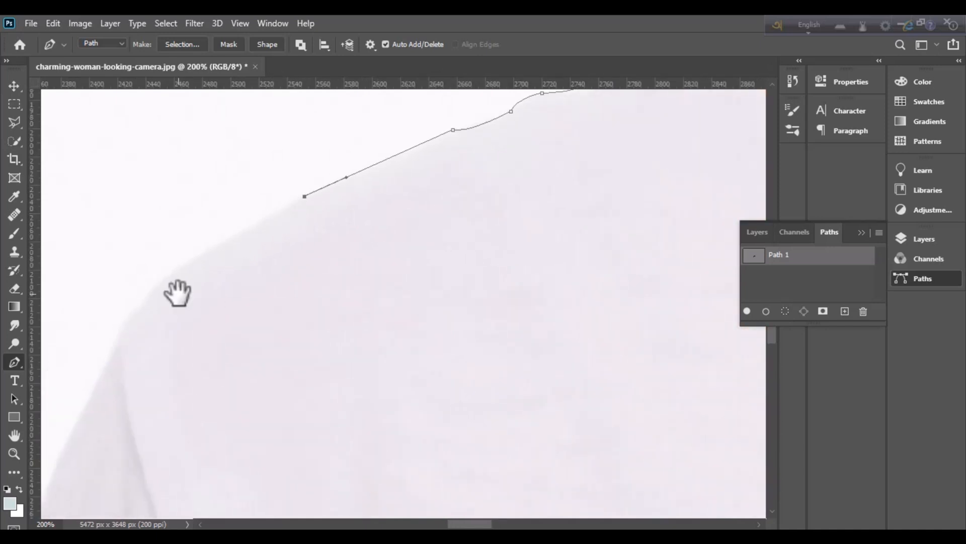
pyautogui.moveTo(177, 292); pyautogui.dragTo(276, 211)
pyautogui.moveTo(229, 235); pyautogui.dragTo(297, 215)
# - Trace the outer edge of the sleeve downward with nearly straight path segments toward the cuff
pyautogui.scroll(-2, 238, 251)
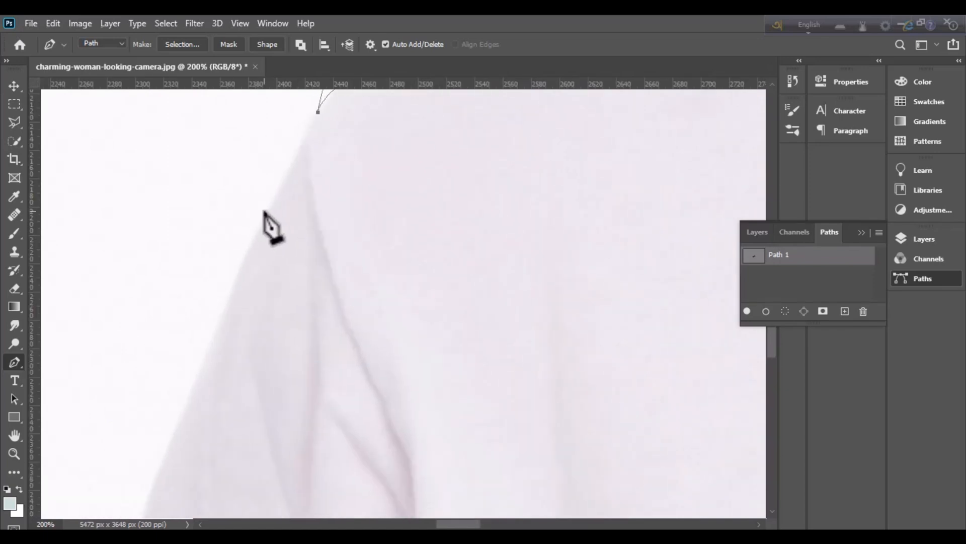
pyautogui.click(267, 210)
pyautogui.scroll(-3, 280, 230)
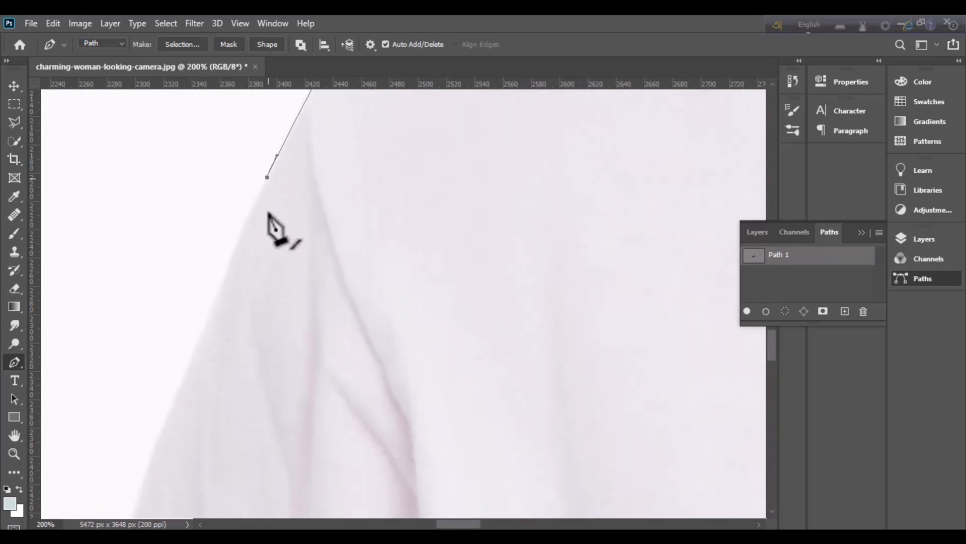
pyautogui.moveTo(228, 272); pyautogui.dragTo(265, 219)
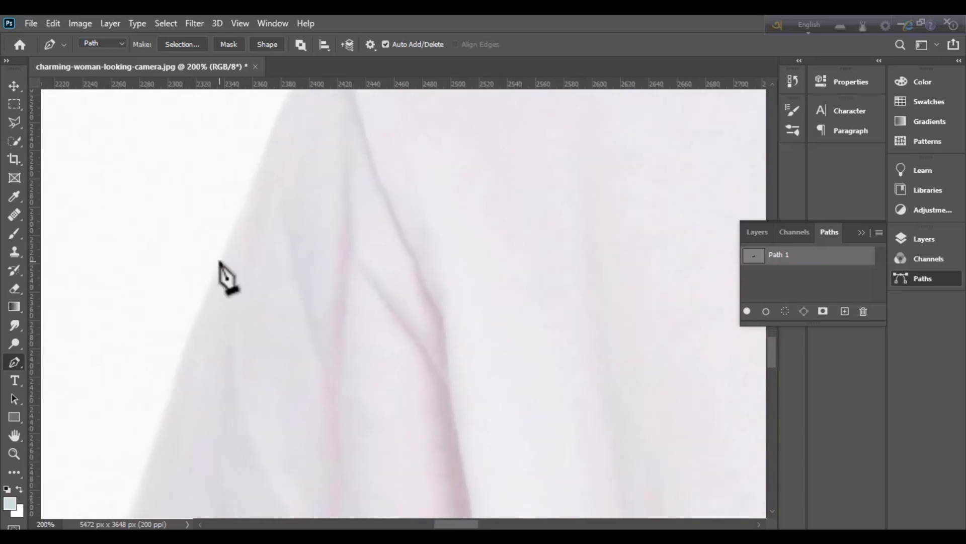
pyautogui.scroll(-2, 221, 262)
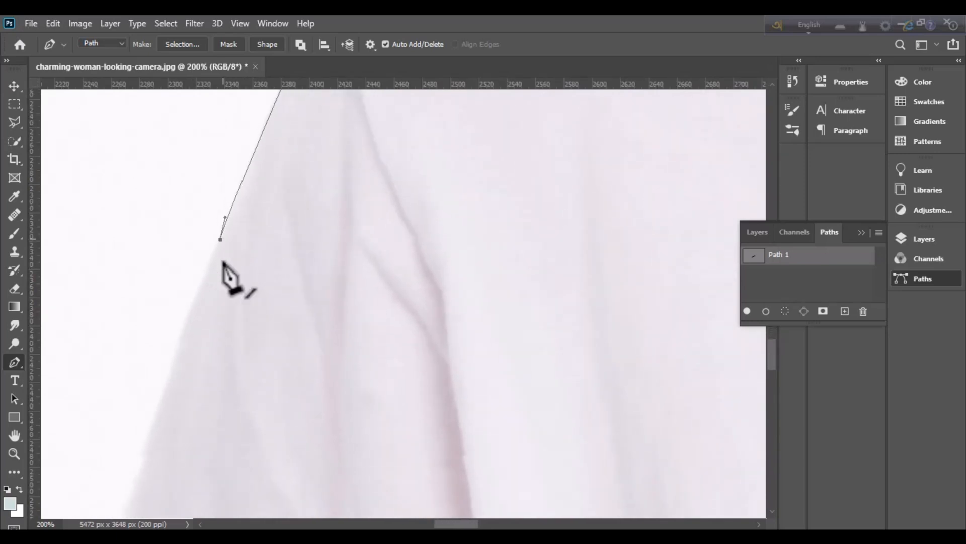
pyautogui.moveTo(190, 328); pyautogui.dragTo(263, 242)
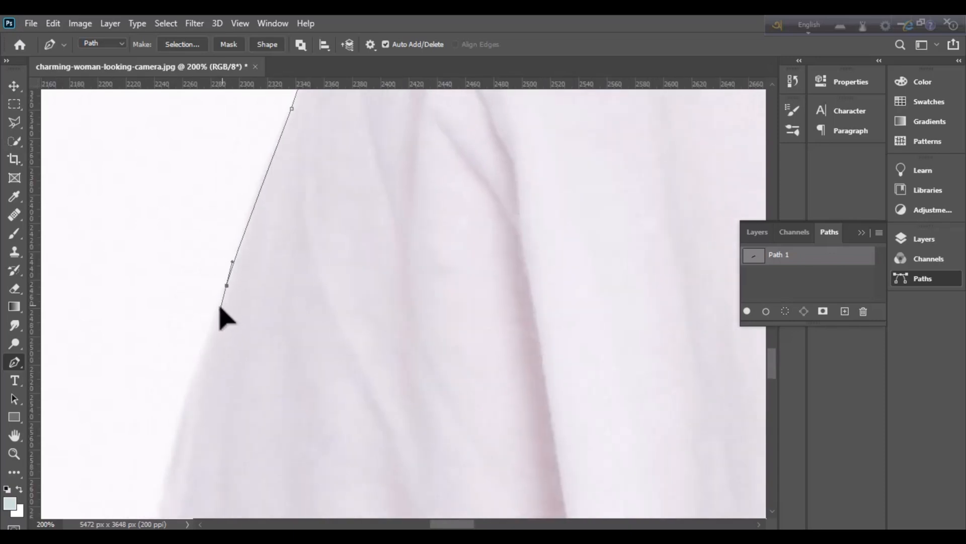
pyautogui.moveTo(220, 306); pyautogui.dragTo(242, 218)
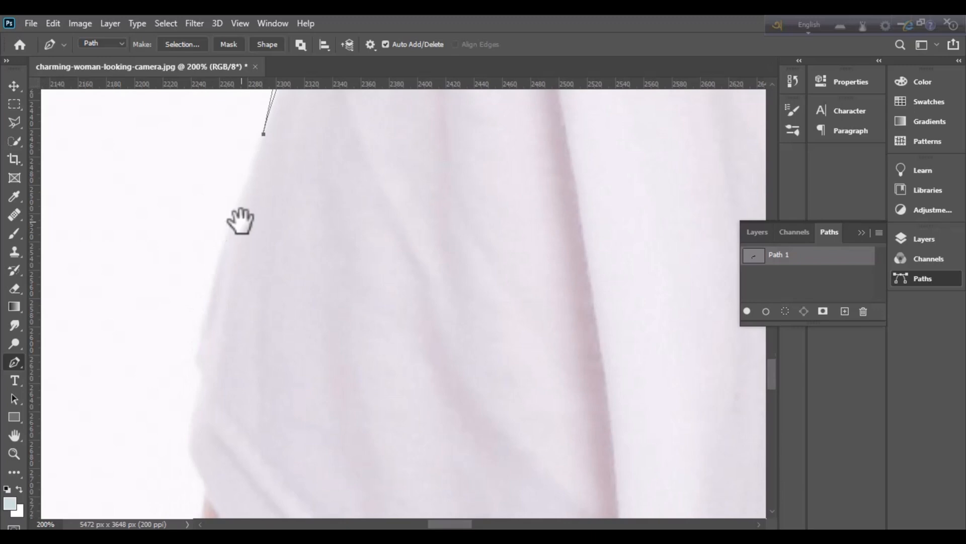
pyautogui.click(212, 284)
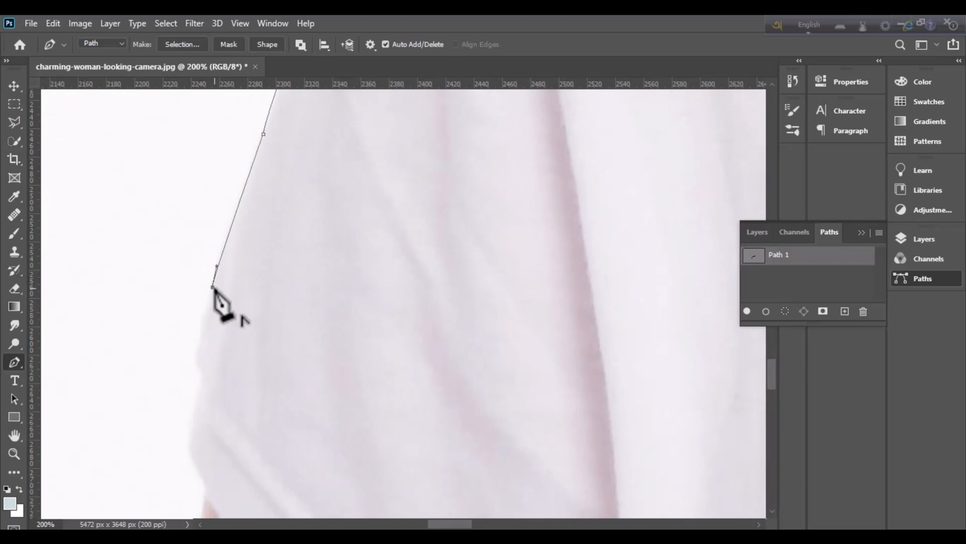
# - Curve the path around the sleeve's lower outer corner, adding corner anchors just above the arm
pyautogui.moveTo(205, 356); pyautogui.dragTo(225, 258)
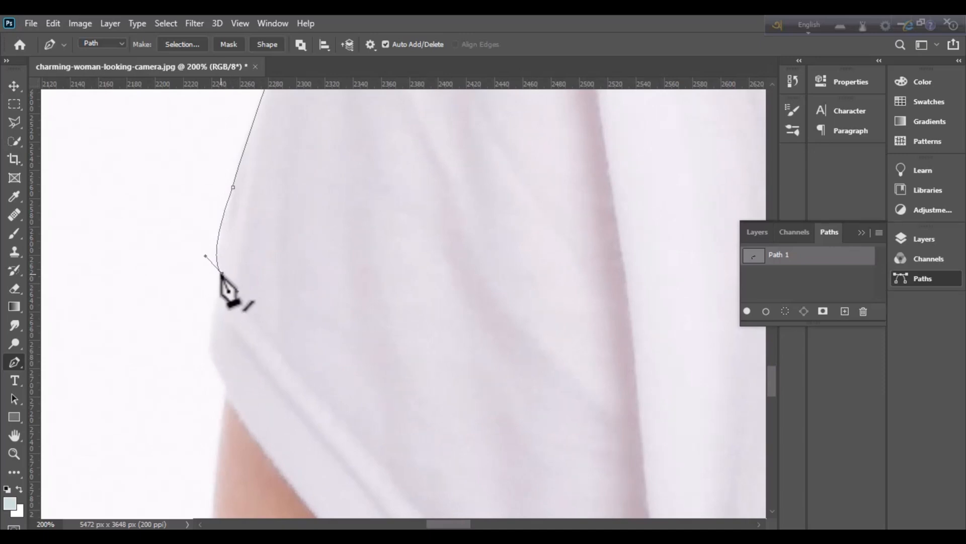
pyautogui.scroll(-1, 224, 281)
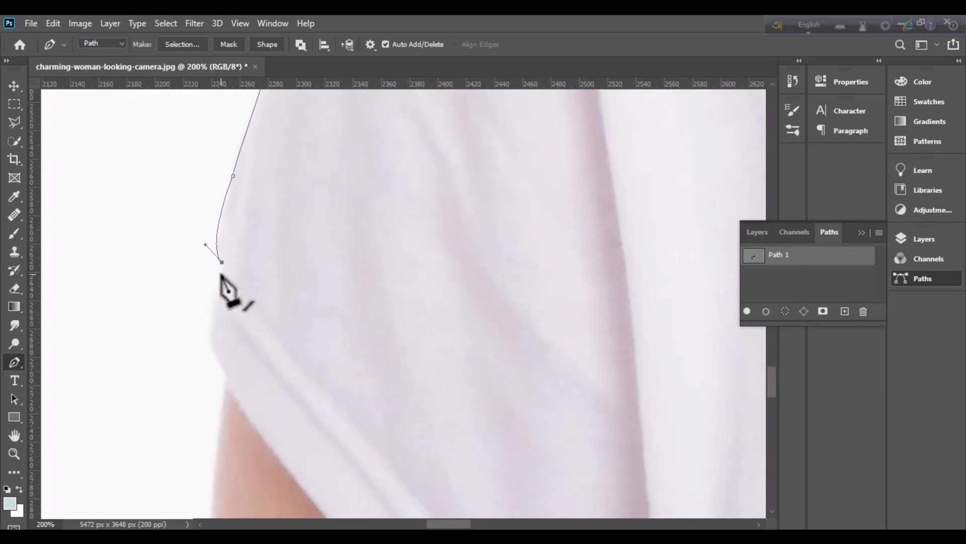
pyautogui.moveTo(208, 336); pyautogui.dragTo(209, 350)
pyautogui.keyDown('alt'); pyautogui.click(209, 336); pyautogui.keyUp('alt')
# - Trace the sleeve hem diagonally along the arm to its underside, removing outgoing handles to control the next segments
pyautogui.scroll(-4, 209, 327)
pyautogui.moveTo(333, 341); pyautogui.dragTo(242, 201)
pyautogui.moveTo(200, 283); pyautogui.dragTo(271, 371)
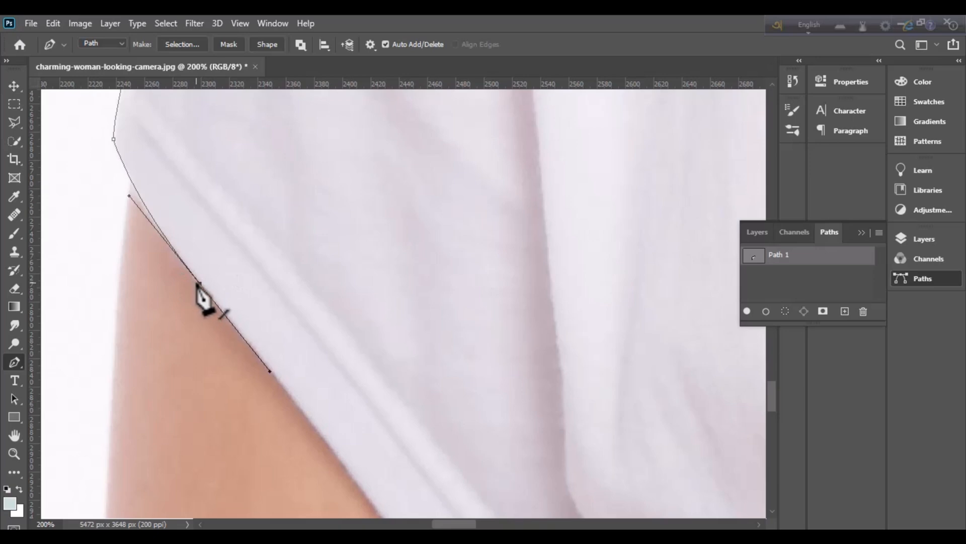
pyautogui.click(200, 284)
pyautogui.moveTo(335, 450); pyautogui.dragTo(233, 297)
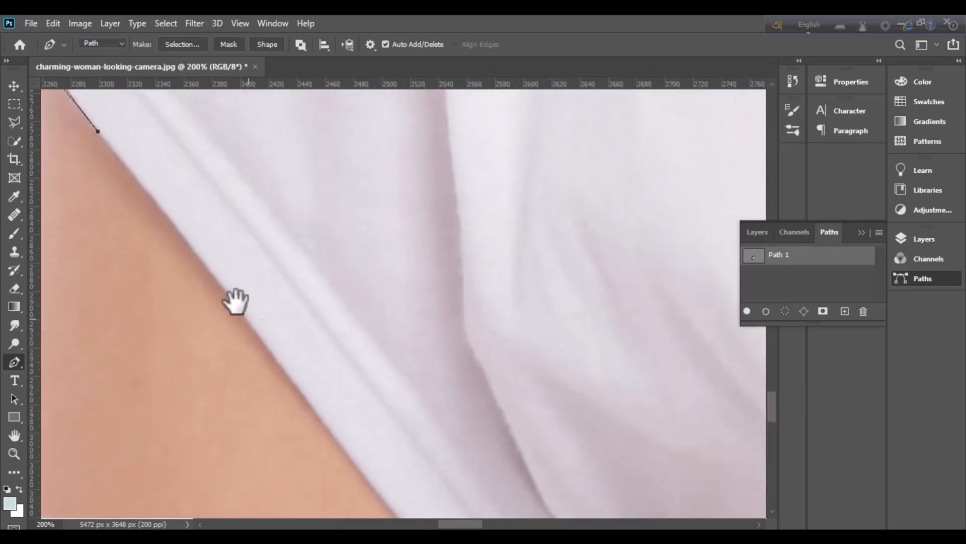
pyautogui.moveTo(329, 433); pyautogui.dragTo(348, 469)
pyautogui.keyDown('alt'); pyautogui.click(329, 433); pyautogui.keyUp('alt')
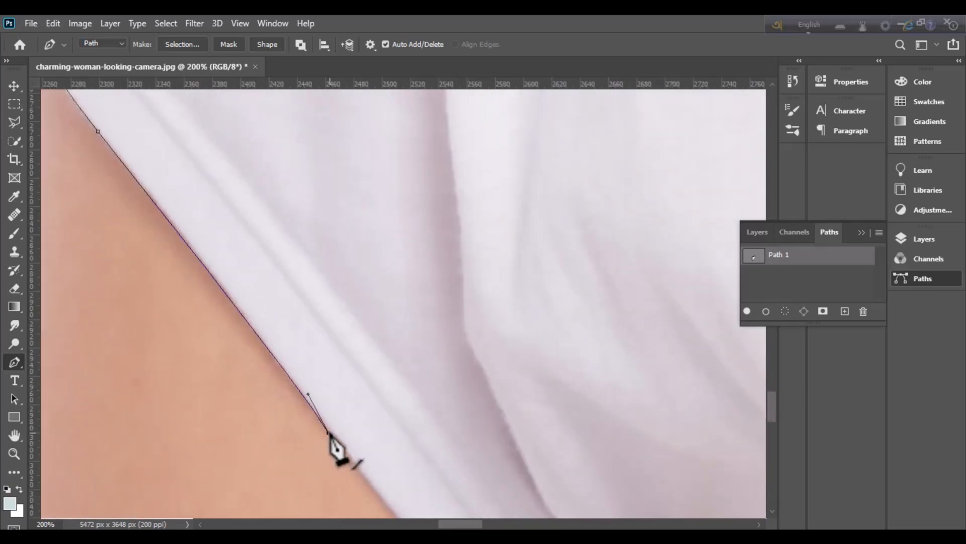
pyautogui.moveTo(385, 432); pyautogui.dragTo(301, 327)
pyautogui.moveTo(367, 419); pyautogui.dragTo(473, 440)
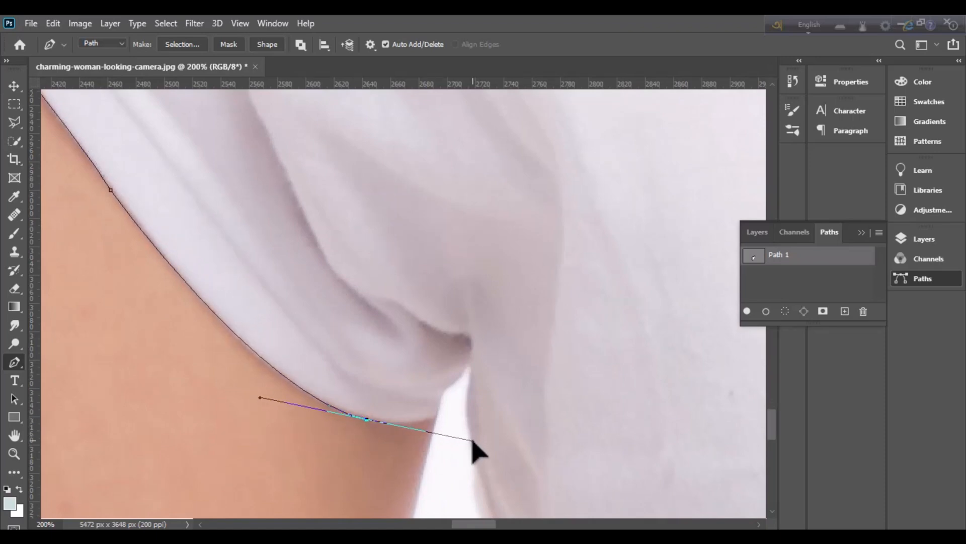
pyautogui.keyDown('alt'); pyautogui.click(367, 419); pyautogui.keyUp('alt')
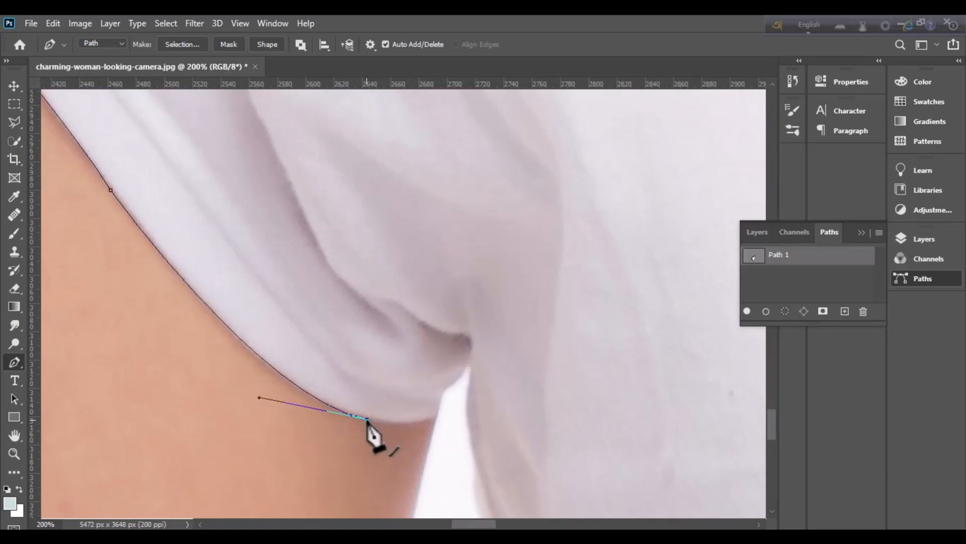
# - Continue the path around the inner end of the sleeve hem and up into the armpit gap
pyautogui.moveTo(437, 417); pyautogui.dragTo(453, 403)
pyautogui.keyDown('alt'); pyautogui.click(438, 417); pyautogui.keyUp('alt')
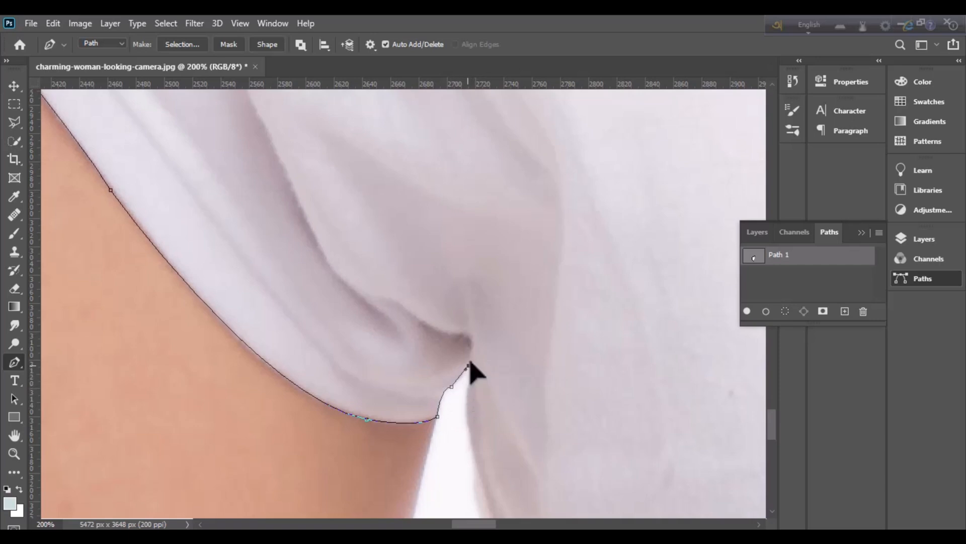
pyautogui.moveTo(473, 357); pyautogui.dragTo(470, 367)
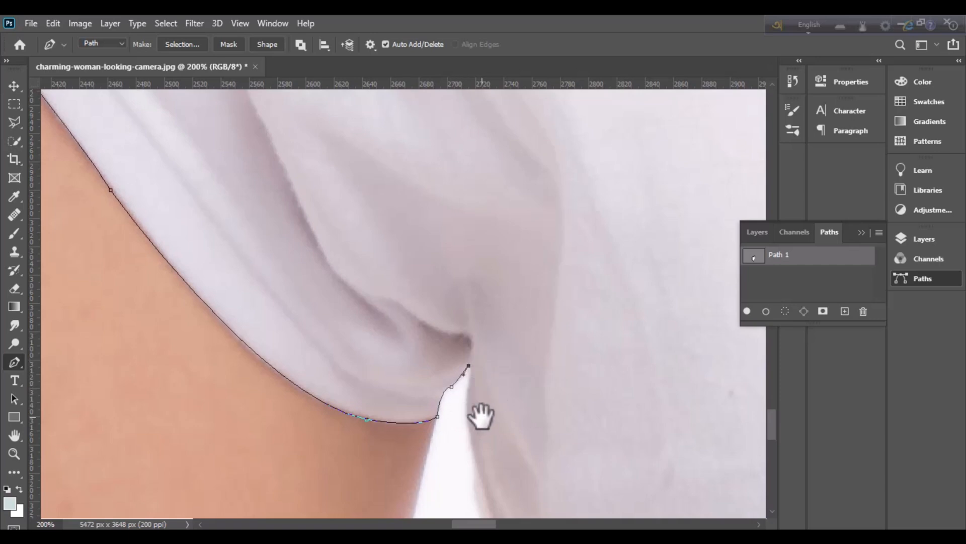
pyautogui.moveTo(479, 415); pyautogui.dragTo(380, 400)
pyautogui.hotkey('ctrl', 'z')
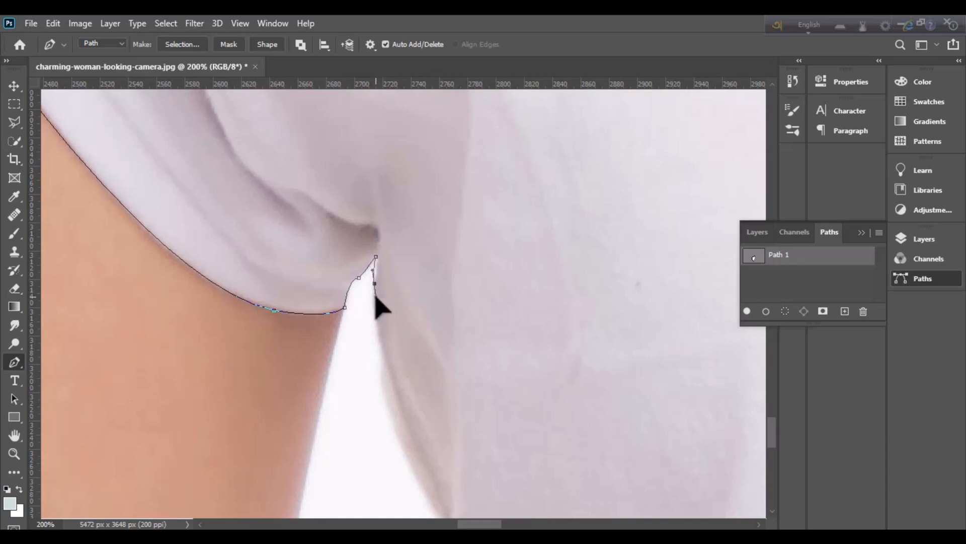
# - Trace the shirt's side edge from below the armpit down to the end of the underarm fold
pyautogui.moveTo(376, 293); pyautogui.dragTo(370, 312)
pyautogui.moveTo(384, 356); pyautogui.dragTo(395, 404)
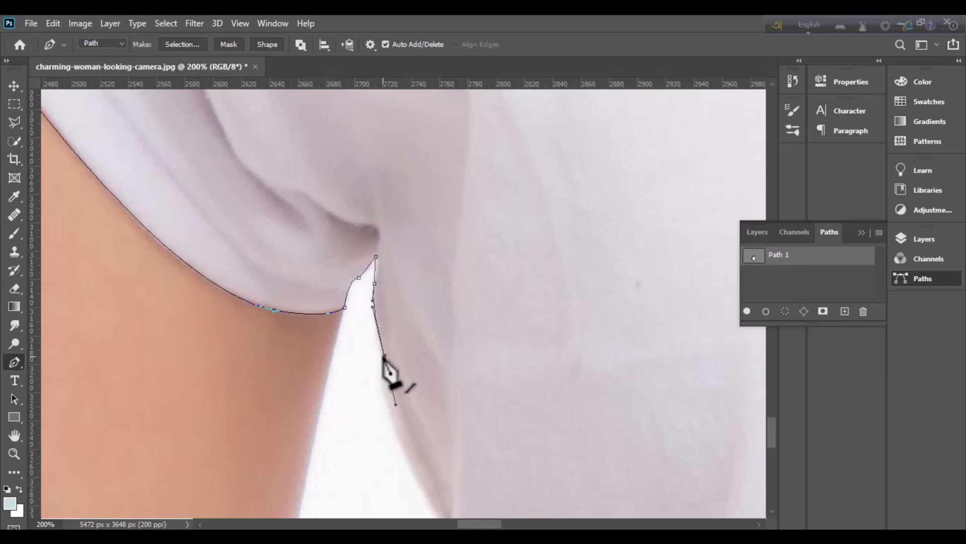
pyautogui.keyDown('alt'); pyautogui.click(385, 355); pyautogui.keyUp('alt')
pyautogui.scroll(-2, 384, 355)
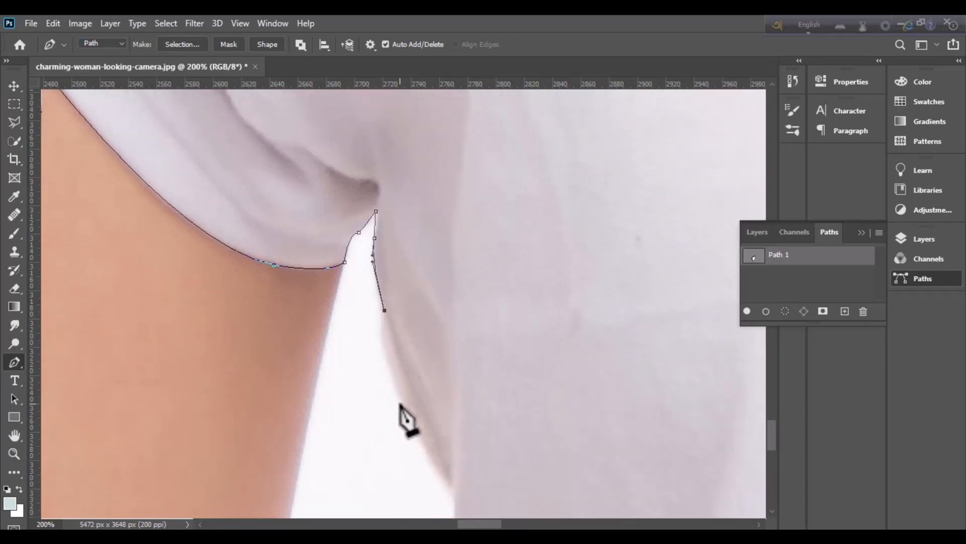
pyautogui.moveTo(403, 401); pyautogui.dragTo(319, 264)
pyautogui.keyDown('alt'); pyautogui.click(402, 402); pyautogui.keyUp('alt')
pyautogui.moveTo(318, 298); pyautogui.dragTo(350, 345)
pyautogui.scroll(-3, 326, 316)
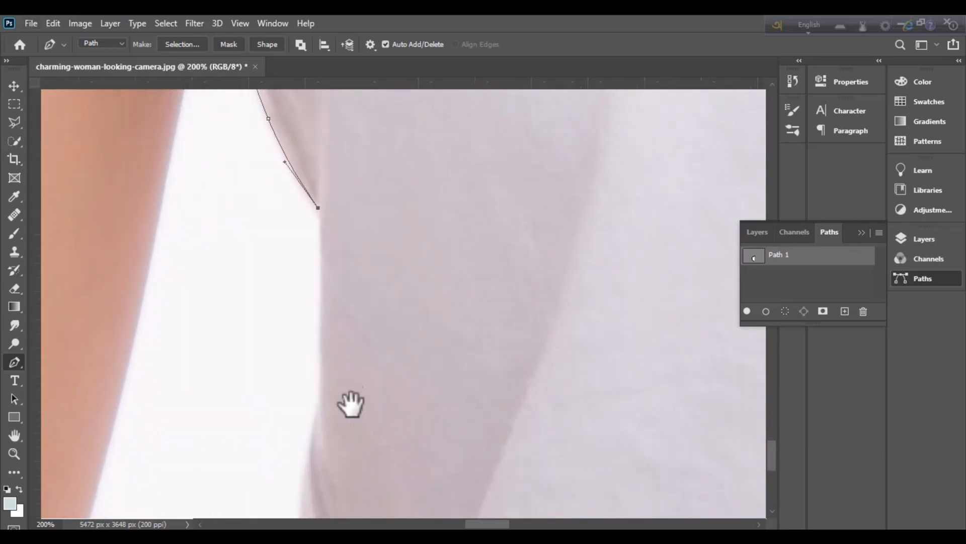
# - Trace the shirt's side edge down from the underarm fold and around the upper part of the bulging lower fold, adding corner anchors
pyautogui.moveTo(345, 403); pyautogui.dragTo(298, 371)
pyautogui.keyDown('alt'); pyautogui.click(302, 342); pyautogui.keyUp('alt')
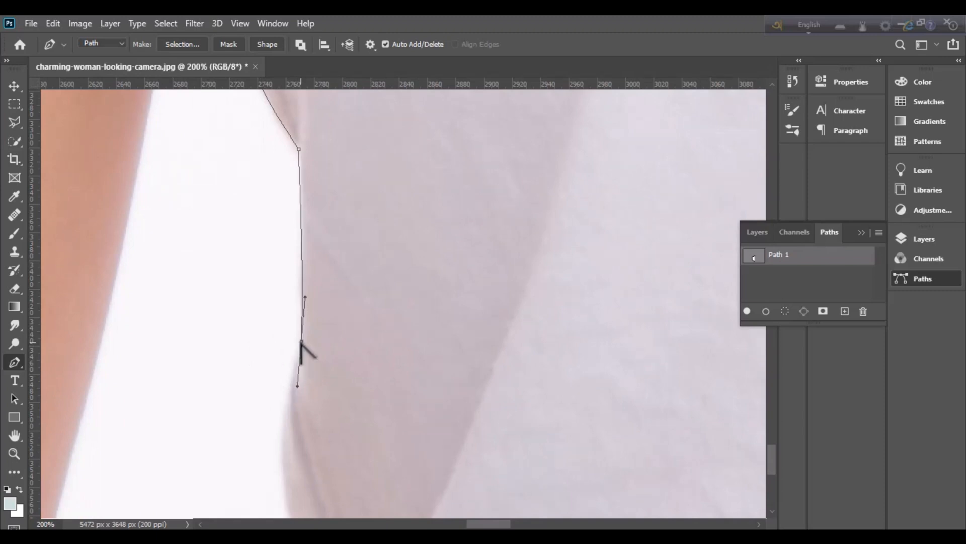
pyautogui.moveTo(310, 400); pyautogui.dragTo(304, 274)
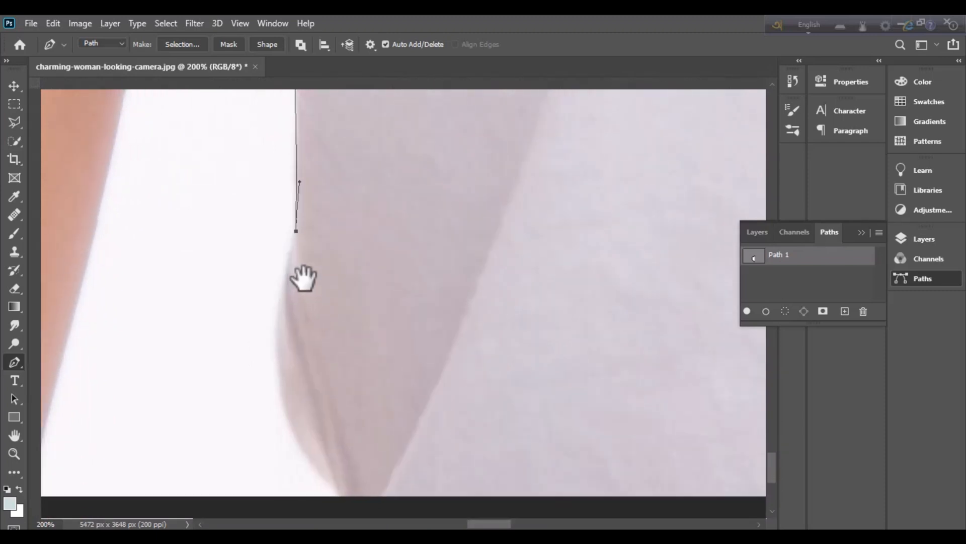
pyautogui.moveTo(275, 334); pyautogui.dragTo(280, 388)
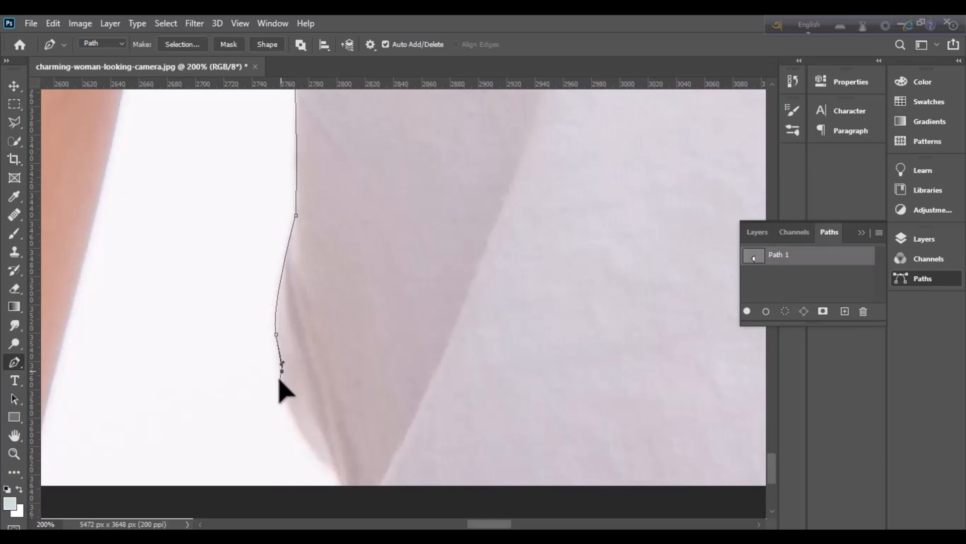
pyautogui.click(282, 364)
pyautogui.scroll(-3, 285, 382)
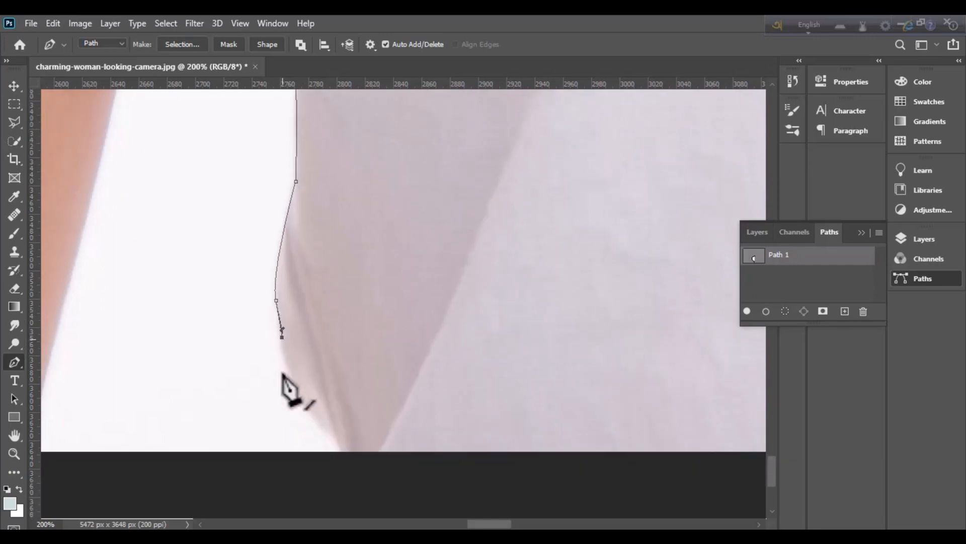
# - Curve the path around the lower fold to the photo's bottom edge, and extend it across to the shirt's opposite side edge
pyautogui.moveTo(329, 419); pyautogui.dragTo(367, 453)
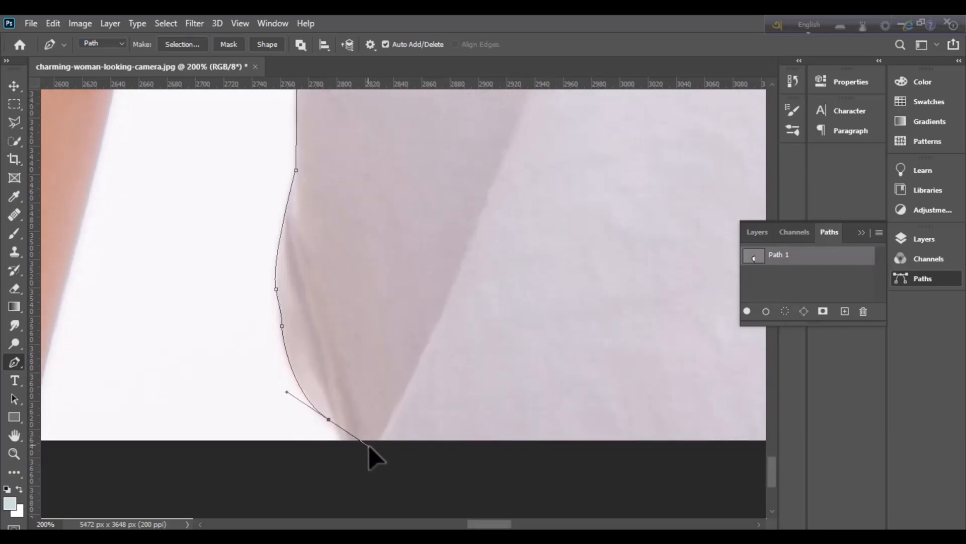
pyautogui.keyDown('alt'); pyautogui.click(330, 420); pyautogui.keyUp('alt')
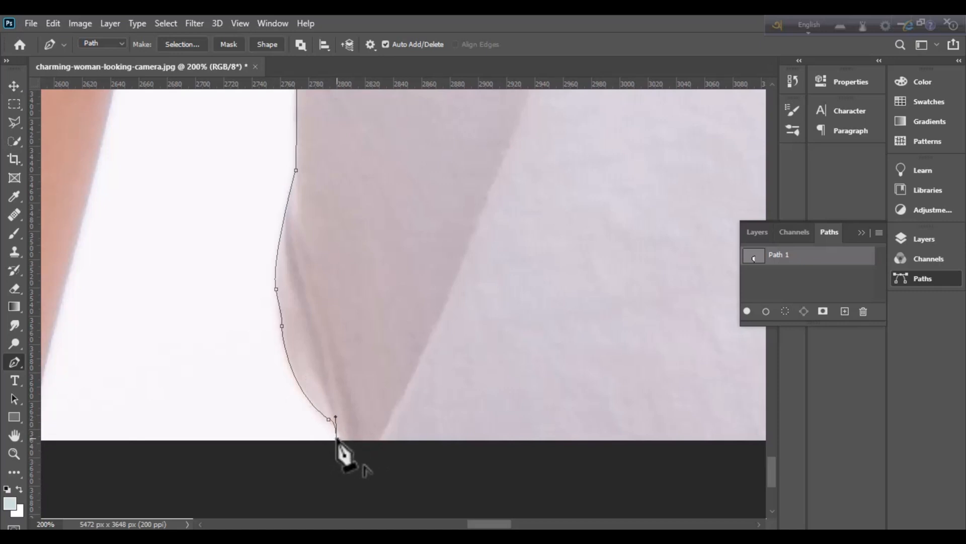
pyautogui.click(337, 458)
pyautogui.moveTo(509, 458); pyautogui.dragTo(477, 449)
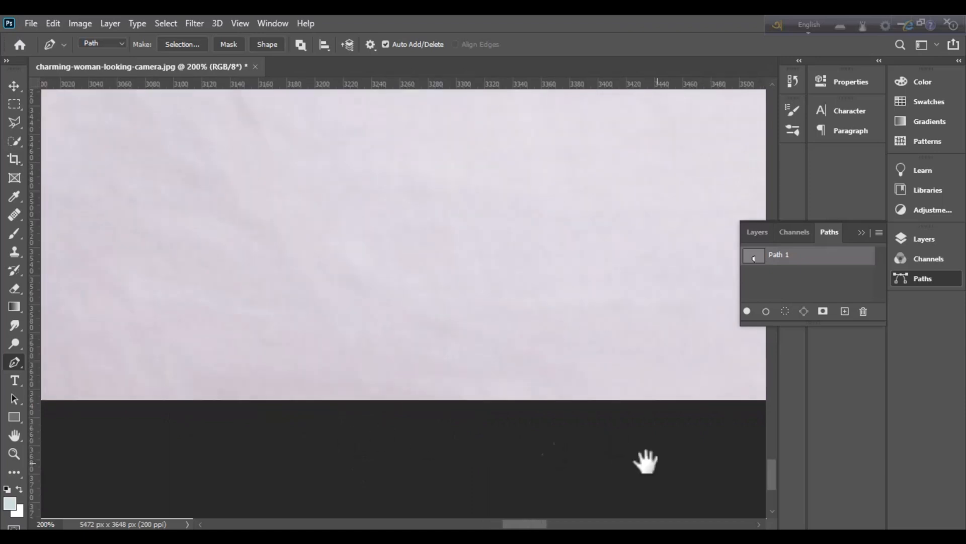
pyautogui.moveTo(636, 453); pyautogui.dragTo(229, 445)
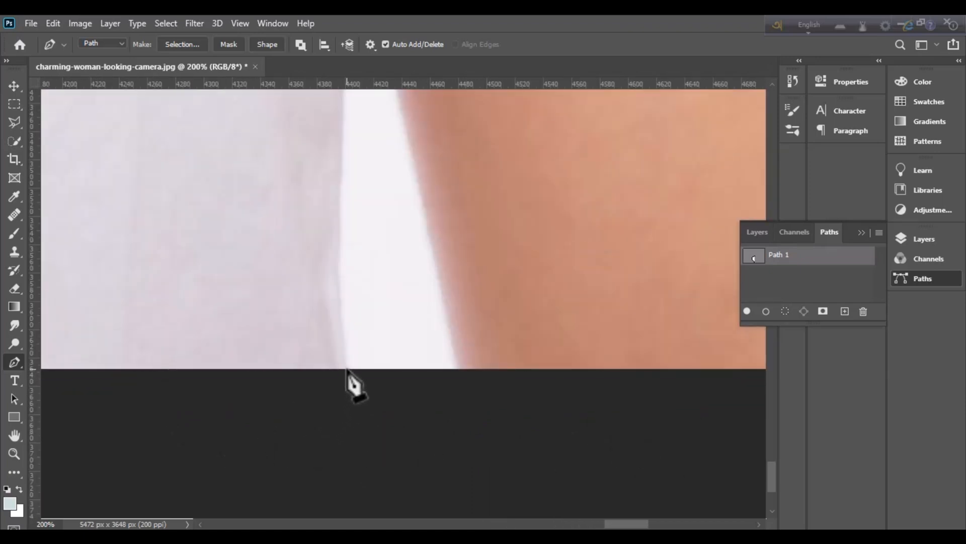
pyautogui.scroll(5, 352, 385)
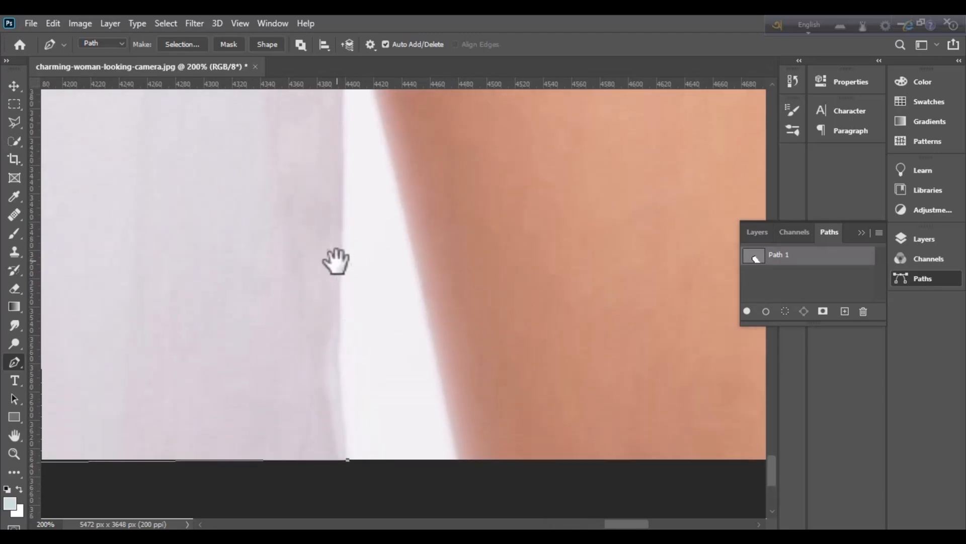
# - Trace the shirt's opposite side edge upward from the photo's bottom, along the white gap between shirt and arm
pyautogui.moveTo(335, 259); pyautogui.dragTo(337, 347)
pyautogui.scroll(-3, 334, 394)
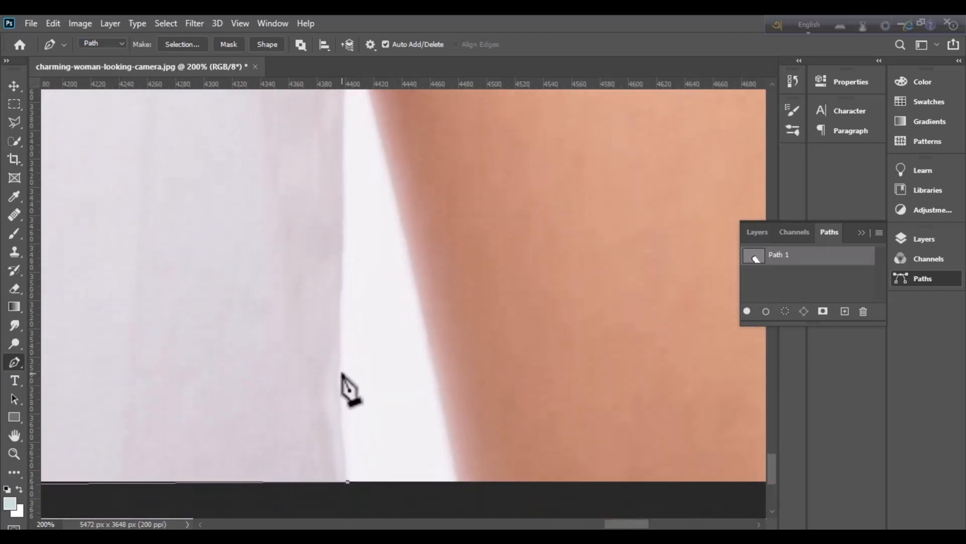
pyautogui.moveTo(341, 367); pyautogui.dragTo(344, 351)
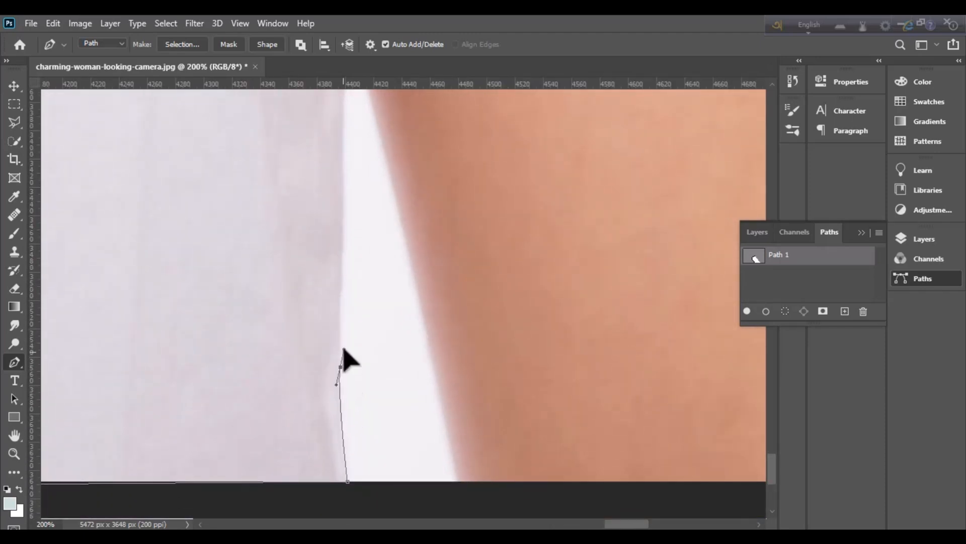
pyautogui.scroll(3, 340, 378)
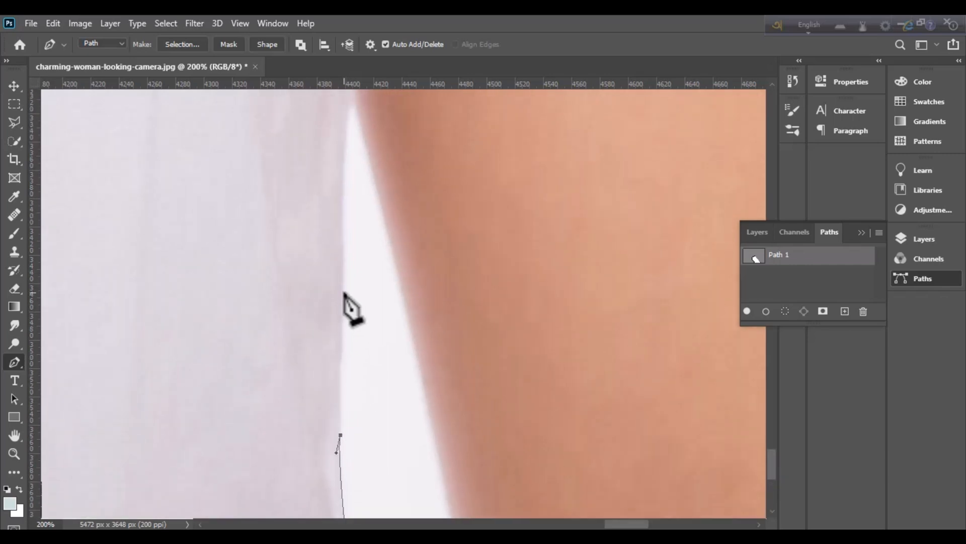
pyautogui.moveTo(342, 290); pyautogui.dragTo(342, 286)
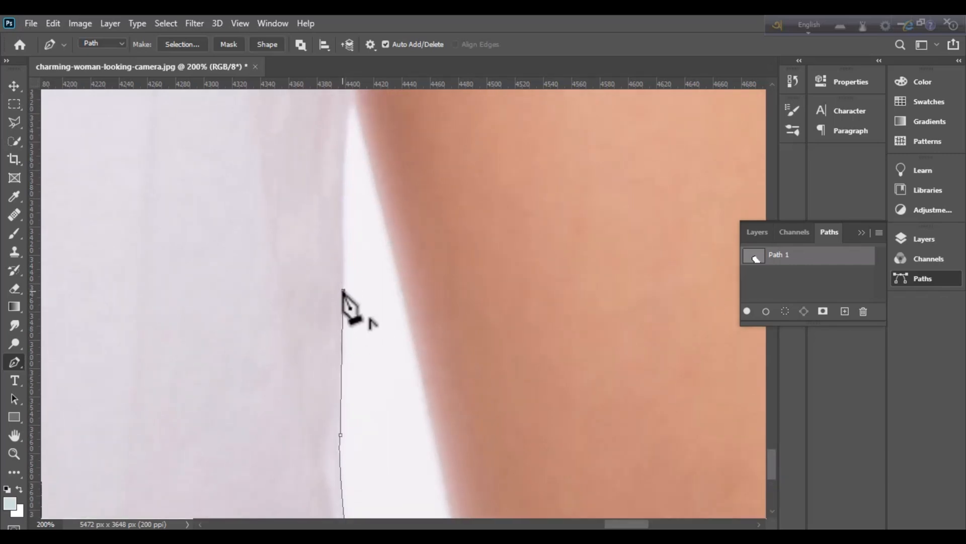
pyautogui.scroll(3, 344, 297)
pyautogui.moveTo(345, 221); pyautogui.dragTo(345, 215)
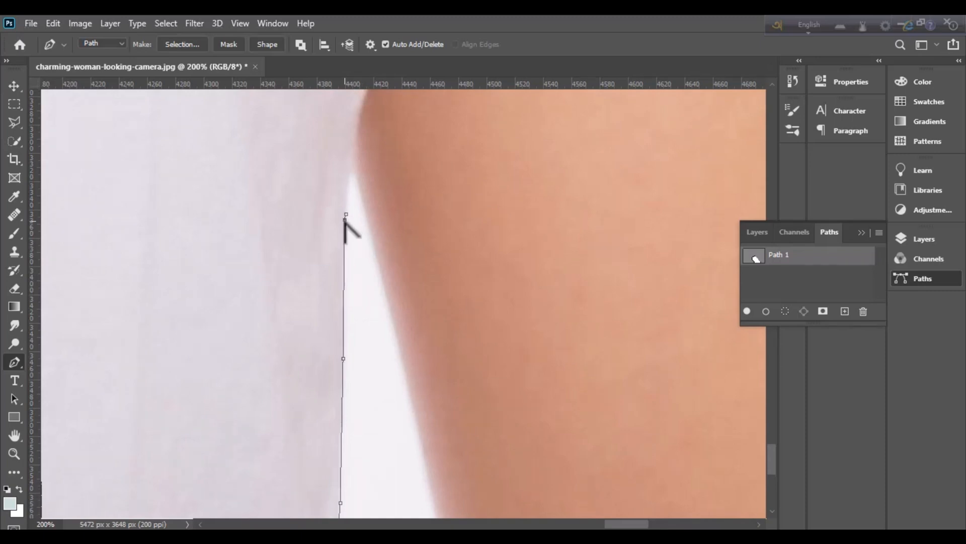
# - Curve the path past the top of the white gap and up the edge where the shirt meets the arm
pyautogui.press('space')
pyautogui.moveTo(371, 222); pyautogui.dragTo(325, 409)
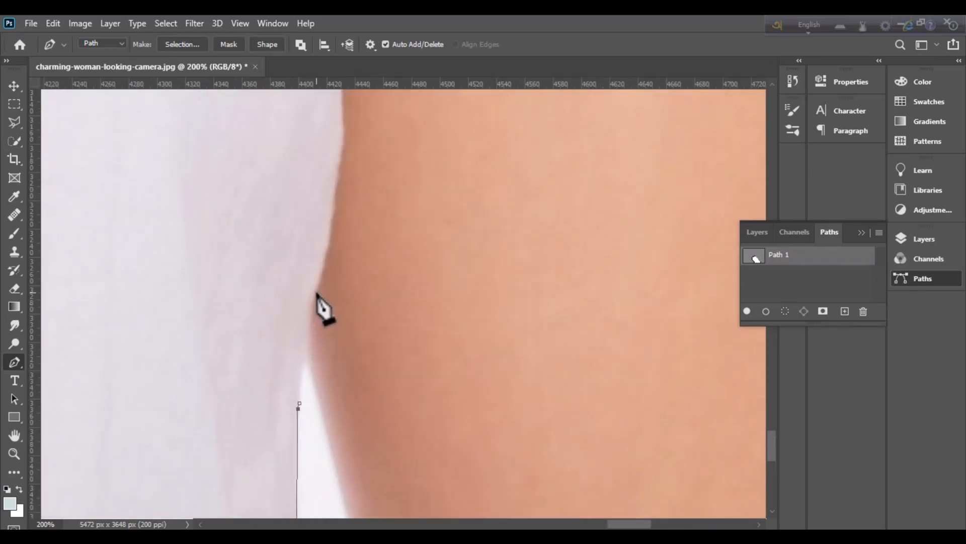
pyautogui.moveTo(316, 292); pyautogui.dragTo(388, 410)
pyautogui.press('space')
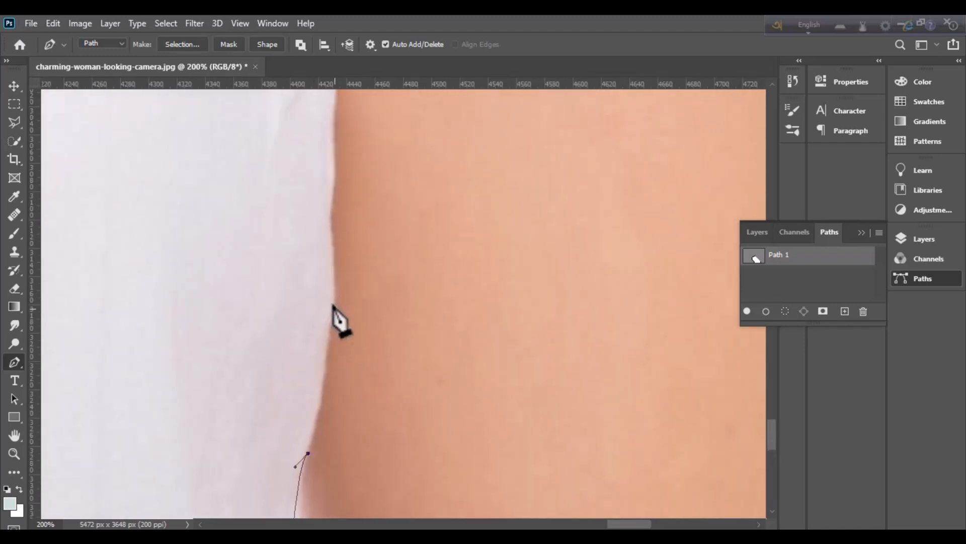
pyautogui.moveTo(337, 301); pyautogui.dragTo(337, 271)
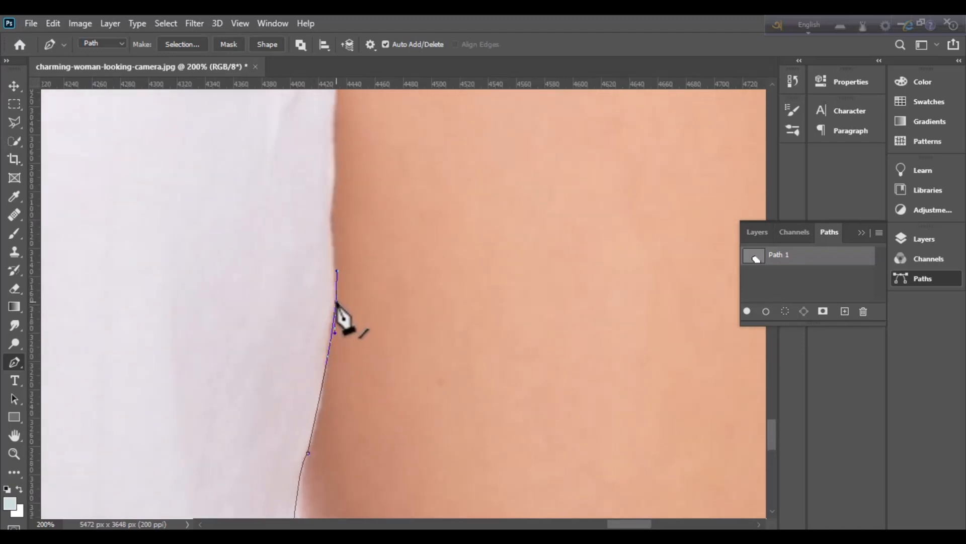
# - Continue tracing the shirt's wavy edge against the arm up to the inner corner of the sleeve hem
pyautogui.press('space')
pyautogui.moveTo(371, 225); pyautogui.dragTo(362, 328)
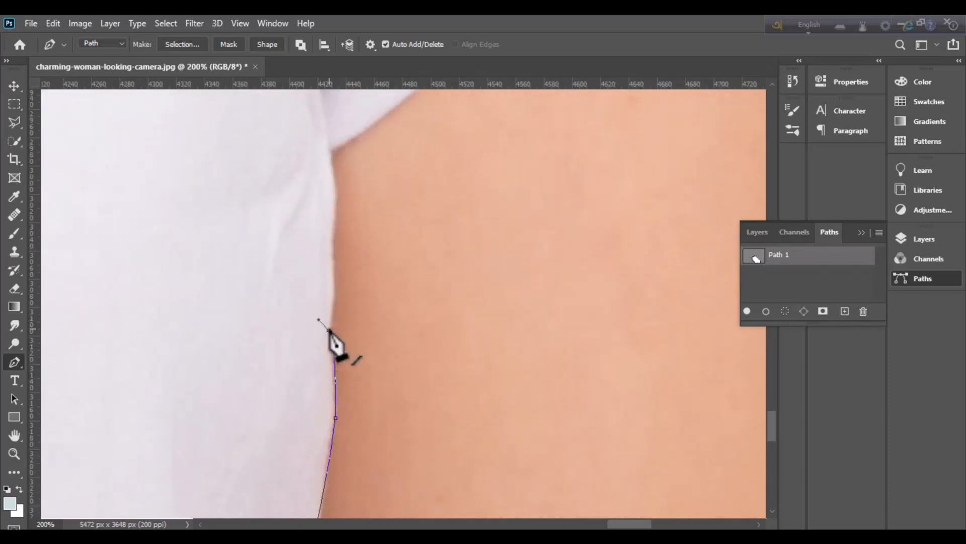
pyautogui.press('space')
pyautogui.moveTo(367, 270); pyautogui.dragTo(367, 331)
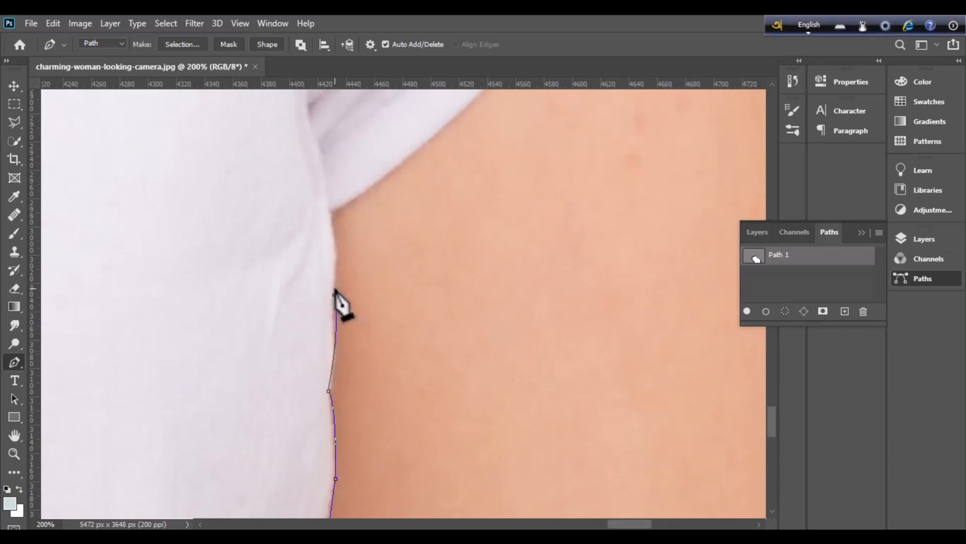
pyautogui.scroll(2, 334, 270)
pyautogui.moveTo(334, 294); pyautogui.dragTo(317, 225)
# - Trace the sleeve hem diagonally up across the arm with curved segments, removing outgoing handles, to just short of the arm's outer side
pyautogui.moveTo(414, 243); pyautogui.dragTo(371, 312)
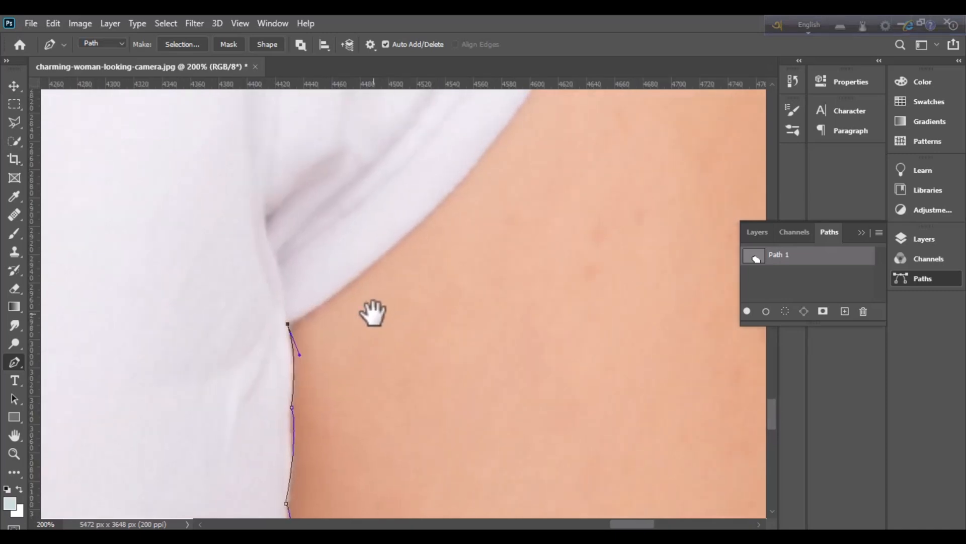
pyautogui.moveTo(435, 211); pyautogui.dragTo(531, 119)
pyautogui.keyDown('alt'); pyautogui.click(435, 211); pyautogui.keyUp('alt')
pyautogui.moveTo(485, 190); pyautogui.dragTo(390, 415)
pyautogui.moveTo(442, 218); pyautogui.dragTo(497, 111)
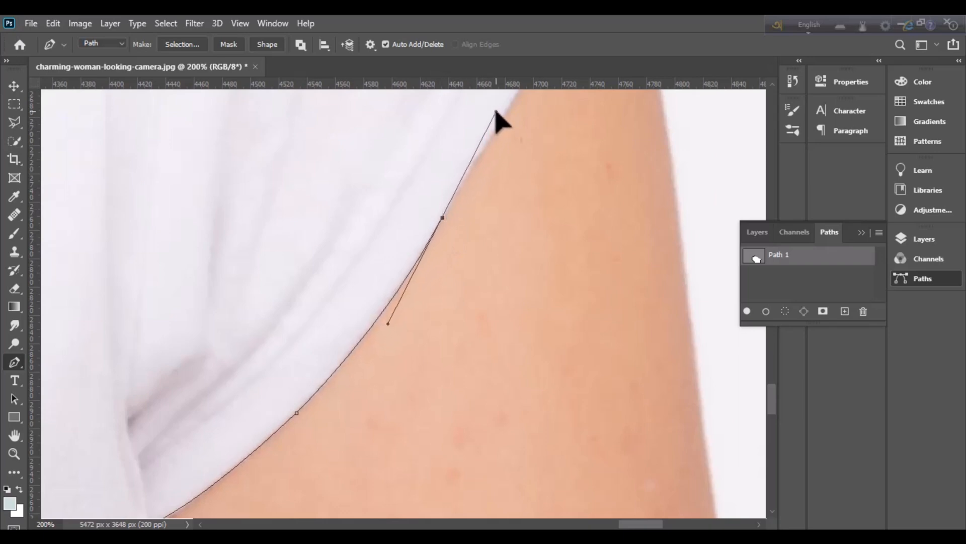
pyautogui.keyDown('alt'); pyautogui.click(443, 217); pyautogui.keyUp('alt')
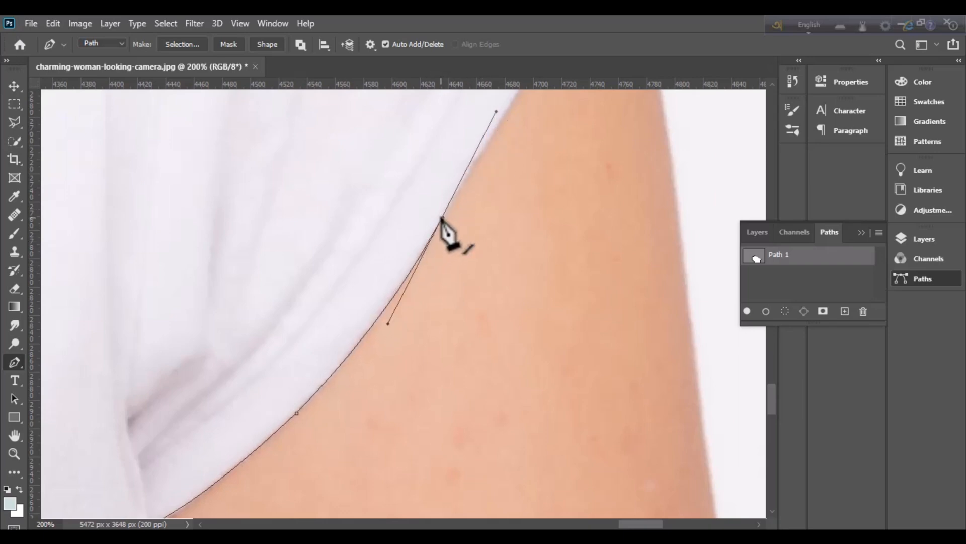
pyautogui.moveTo(492, 214); pyautogui.dragTo(367, 400)
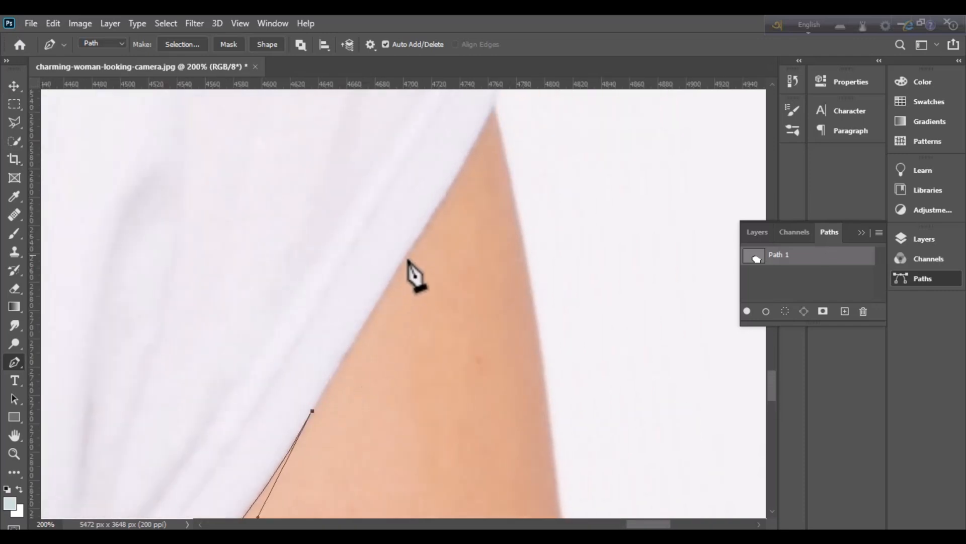
pyautogui.moveTo(452, 173); pyautogui.dragTo(379, 329)
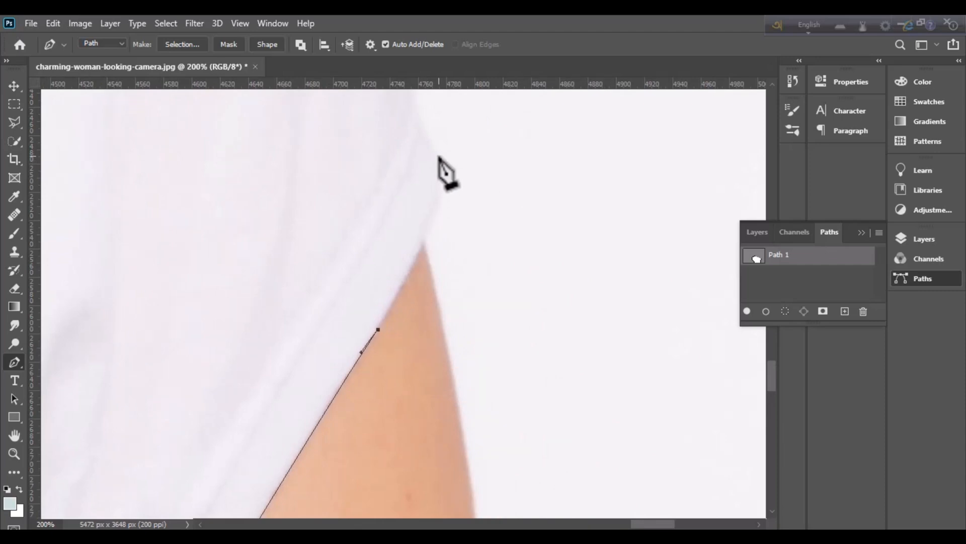
# - Curve the path around the sleeve's lower outer corner and start up its outer edge, replacing the misplaced anchor there
pyautogui.moveTo(439, 158); pyautogui.dragTo(416, 115)
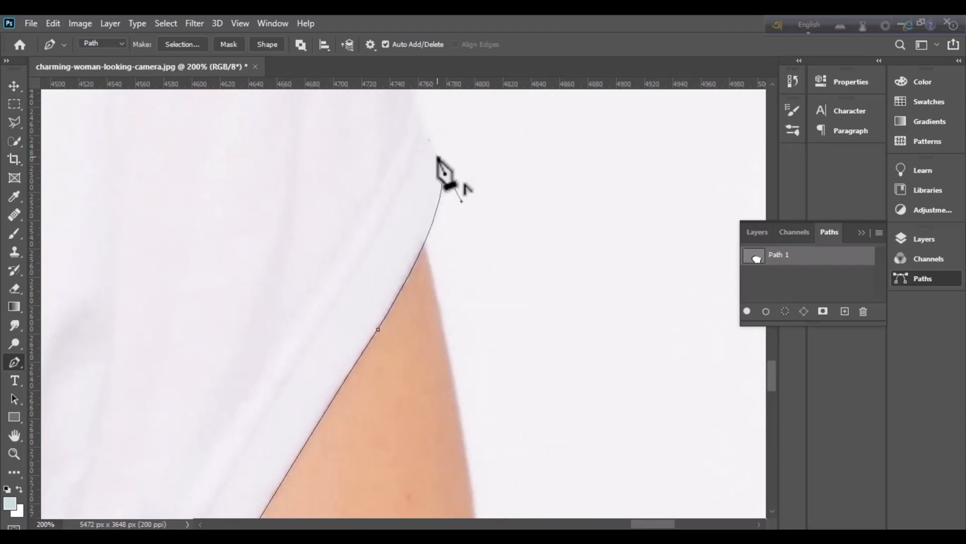
pyautogui.moveTo(400, 158); pyautogui.dragTo(447, 373)
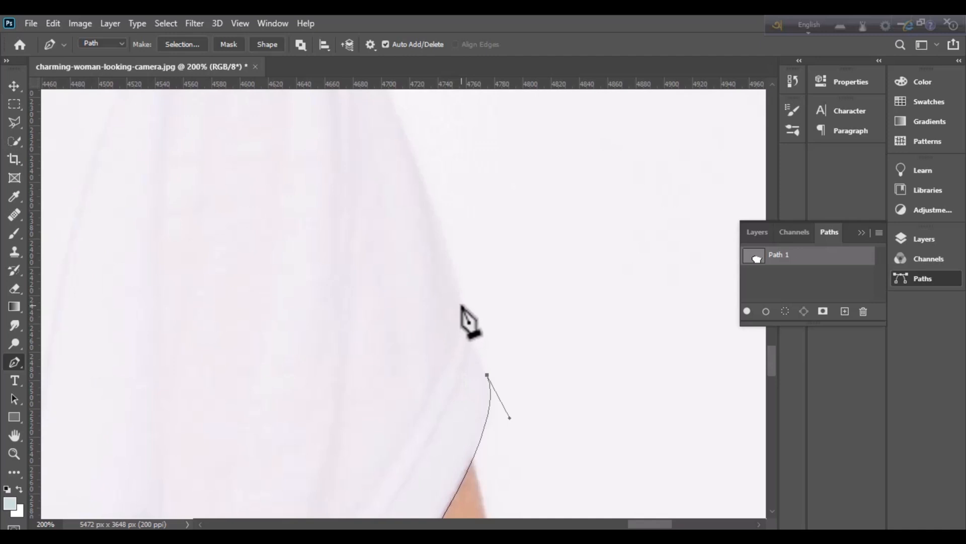
pyautogui.moveTo(462, 305); pyautogui.dragTo(462, 281)
pyautogui.moveTo(406, 297); pyautogui.dragTo(433, 393)
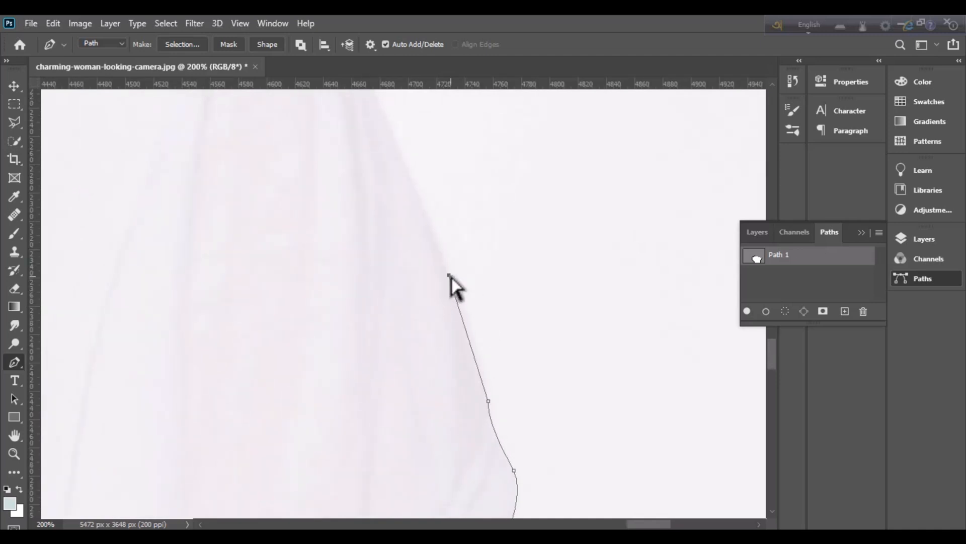
pyautogui.hotkey('ctrl', 'z')
pyautogui.click(432, 250)
# - Trace the sleeve's outer edge up to the base of the shoulder curve, ending with a corner anchor
pyautogui.moveTo(385, 220); pyautogui.dragTo(432, 409)
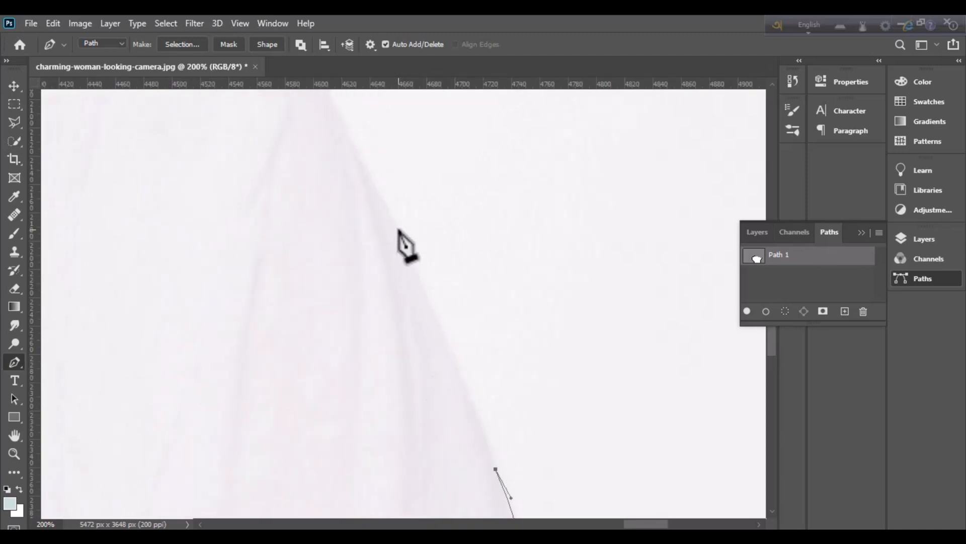
pyautogui.moveTo(387, 213); pyautogui.dragTo(398, 226)
pyautogui.moveTo(254, 187); pyautogui.dragTo(414, 370)
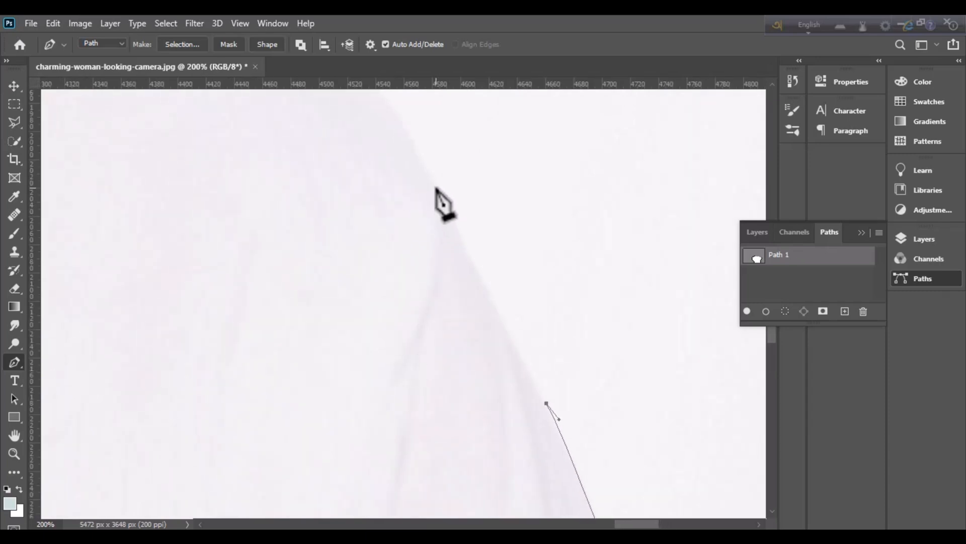
pyautogui.moveTo(442, 198)
pyautogui.mouseDown()
pyautogui.moveTo(429, 172)
pyautogui.moveTo(433, 185)
pyautogui.mouseUp()
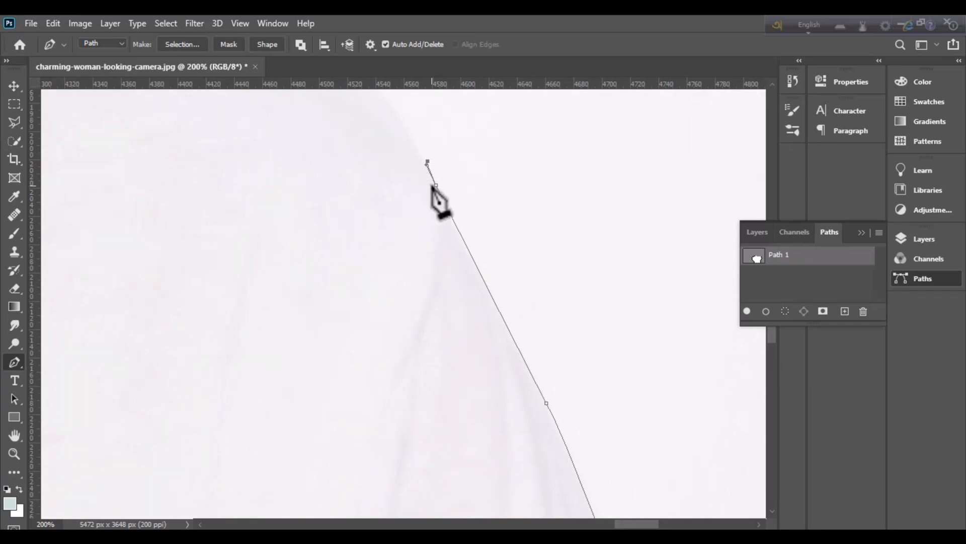
pyautogui.moveTo(439, 249); pyautogui.dragTo(474, 297)
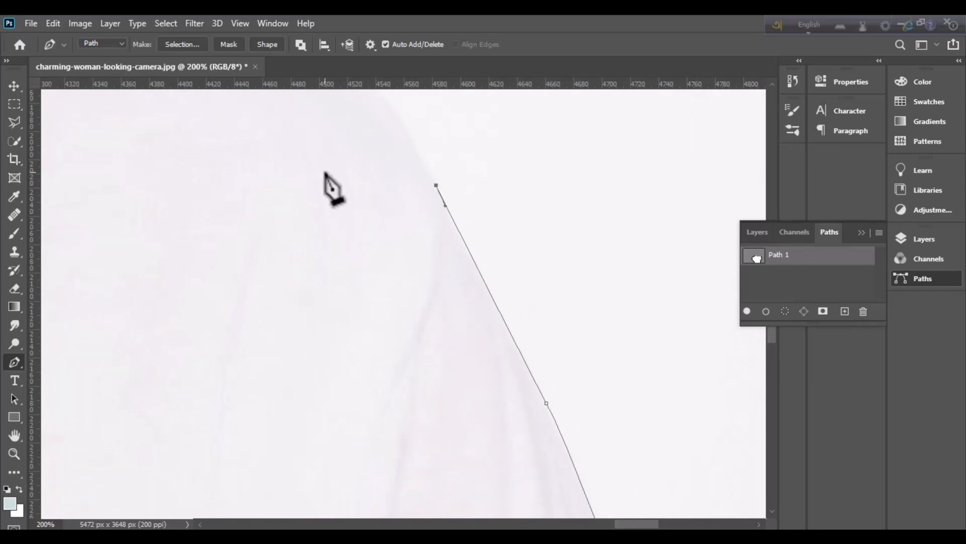
# - Curve the path over the rounded shoulder and continue it along the top of the shoulder toward the neckline
pyautogui.moveTo(328, 183); pyautogui.dragTo(505, 351)
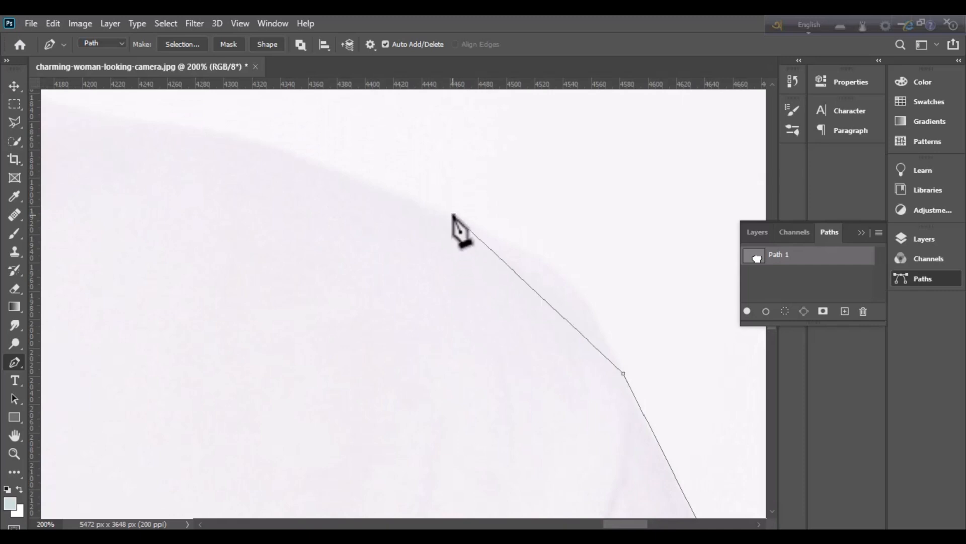
pyautogui.moveTo(453, 215); pyautogui.dragTo(321, 181)
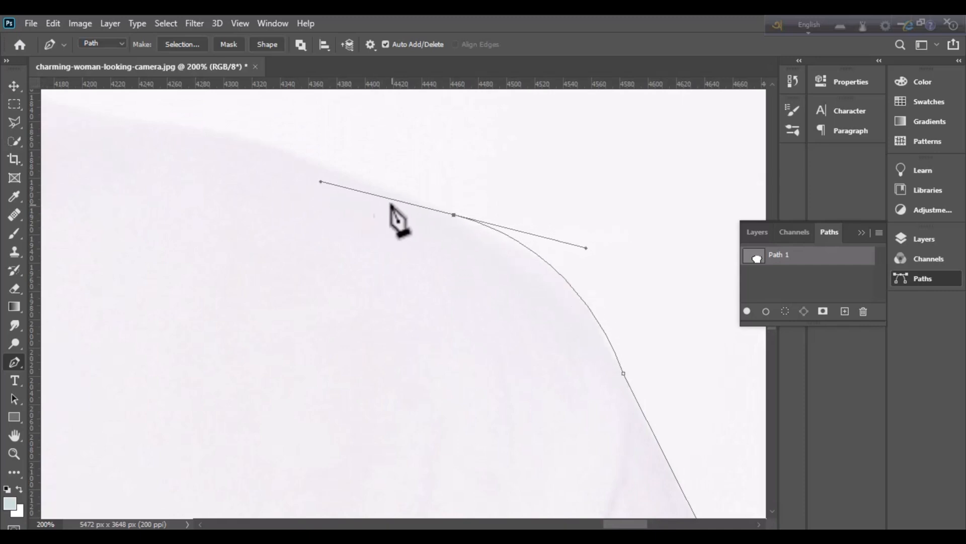
pyautogui.keyDown('alt'); pyautogui.click(454, 215); pyautogui.keyUp('alt')
pyautogui.moveTo(288, 230); pyautogui.dragTo(543, 293)
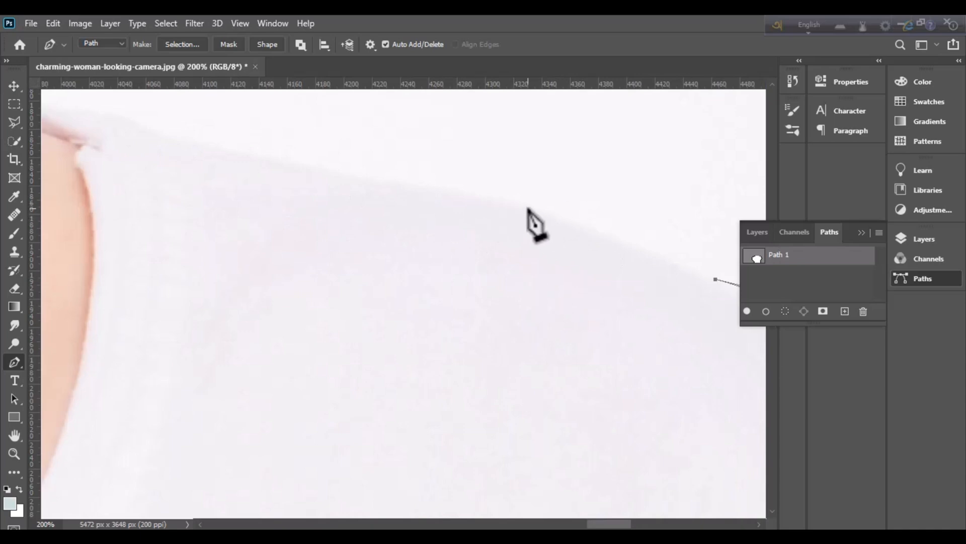
pyautogui.moveTo(528, 208); pyautogui.dragTo(537, 211)
pyautogui.moveTo(384, 276); pyautogui.dragTo(509, 290)
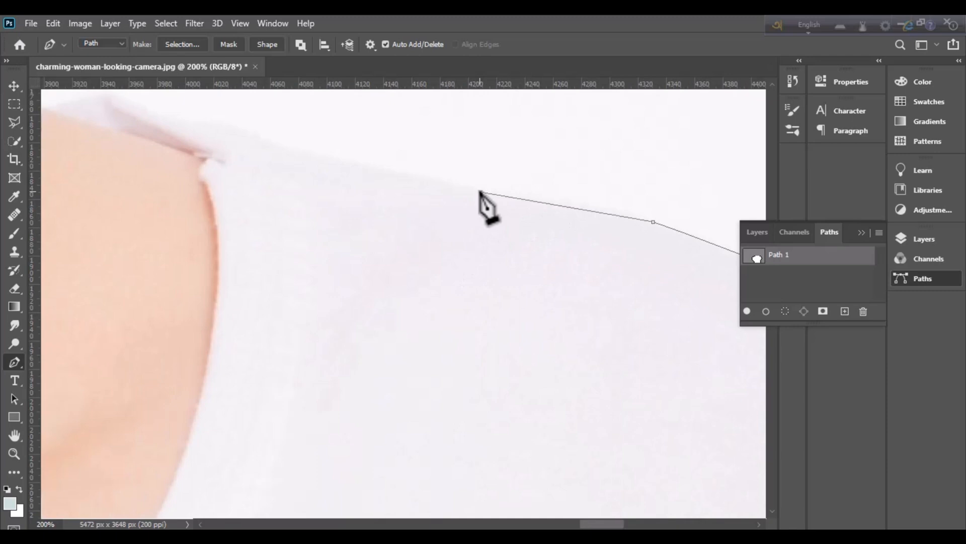
# - Continue the curved path along the top of the shoulder to the base of the collar fold, removing the outgoing handle there
pyautogui.moveTo(481, 192); pyautogui.dragTo(424, 205)
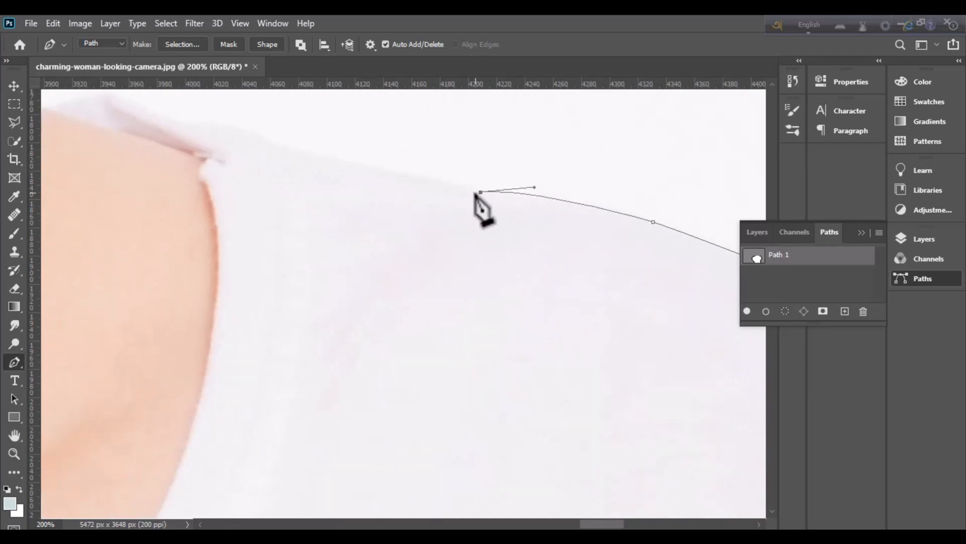
pyautogui.moveTo(295, 236); pyautogui.dragTo(514, 322)
pyautogui.click(475, 221)
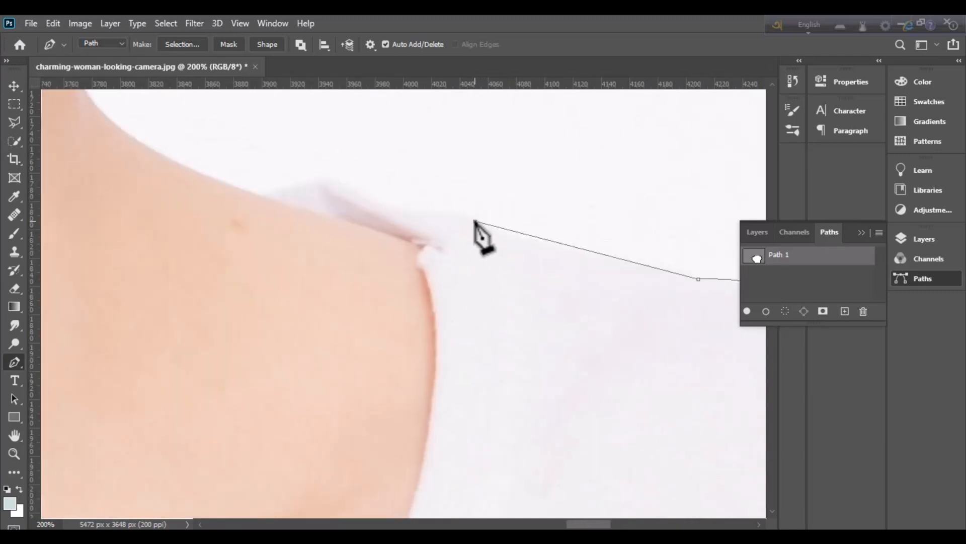
pyautogui.moveTo(475, 221); pyautogui.dragTo(461, 201)
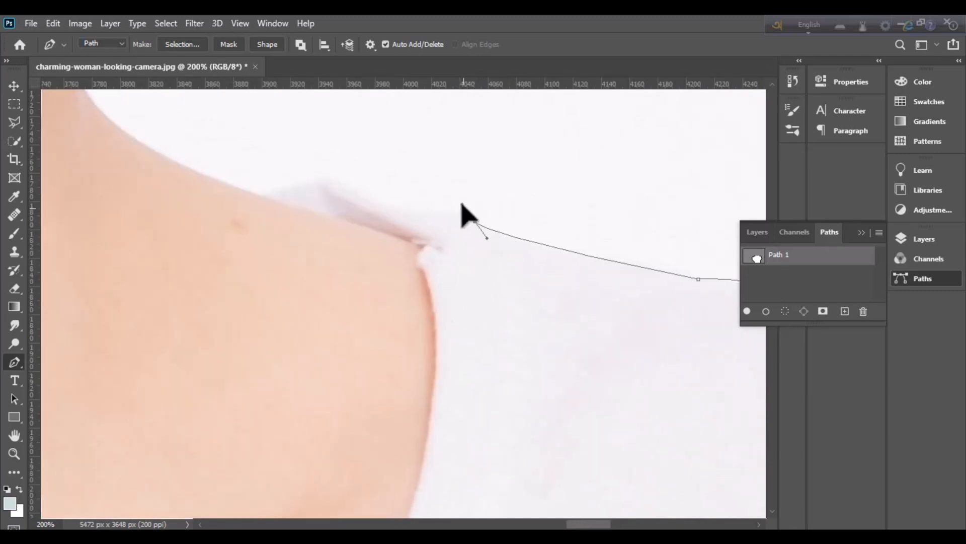
pyautogui.moveTo(394, 208); pyautogui.dragTo(368, 215)
pyautogui.keyDown('alt'); pyautogui.click(394, 208); pyautogui.keyUp('alt')
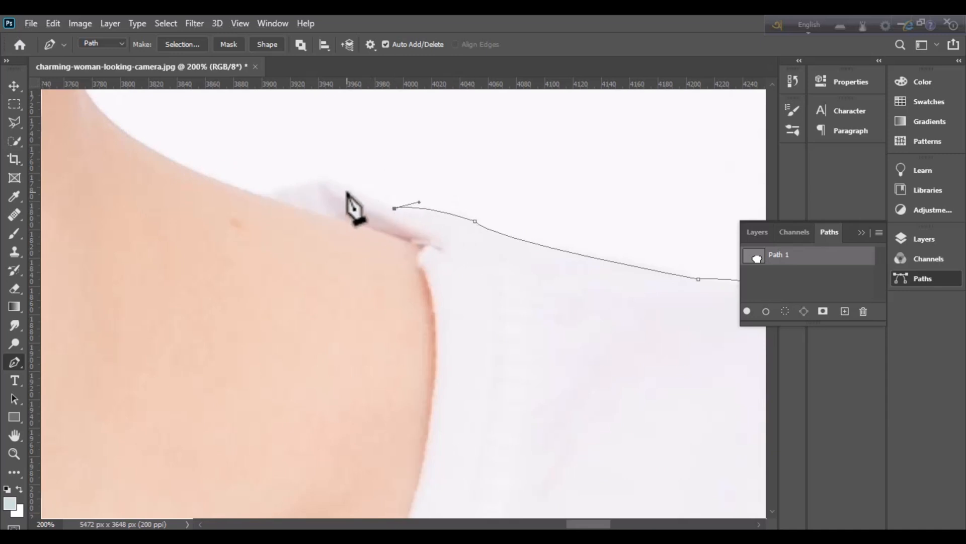
# - Trace around the collar fold's peak and tip, then back along its lower edge and around the small notch where the neckline starts
pyautogui.moveTo(330, 180); pyautogui.dragTo(332, 191)
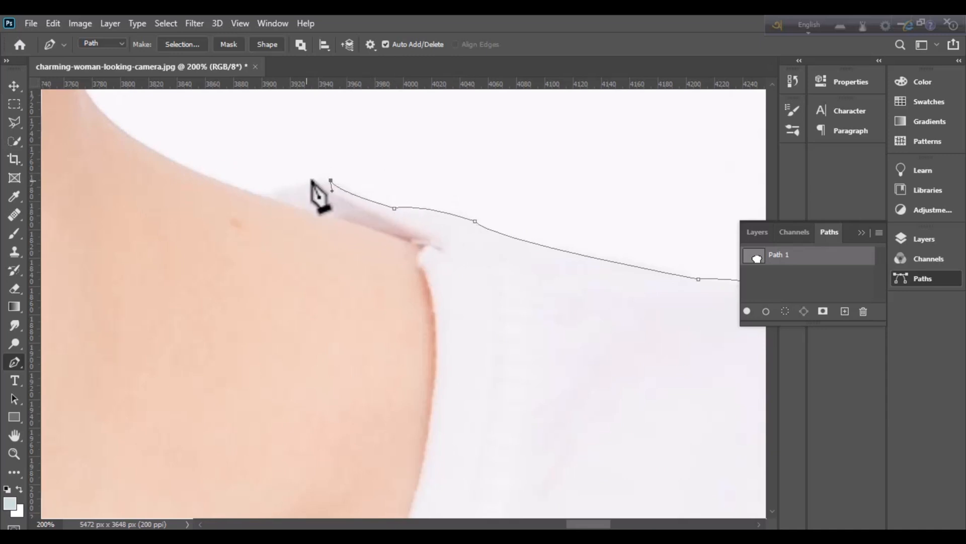
pyautogui.keyDown('alt'); pyautogui.click(264, 196); pyautogui.keyUp('alt')
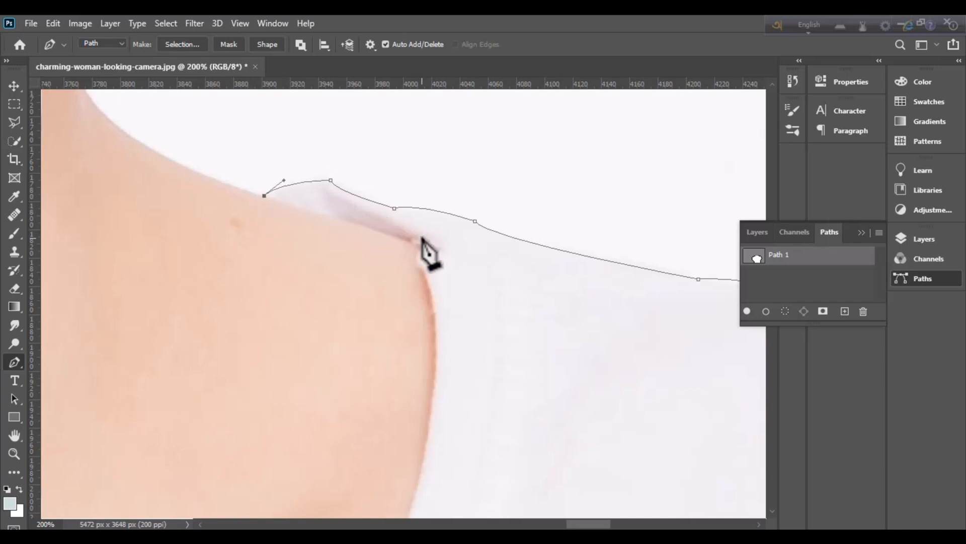
pyautogui.moveTo(423, 248); pyautogui.dragTo(429, 259)
pyautogui.keyDown('alt'); pyautogui.click(423, 248); pyautogui.keyUp('alt')
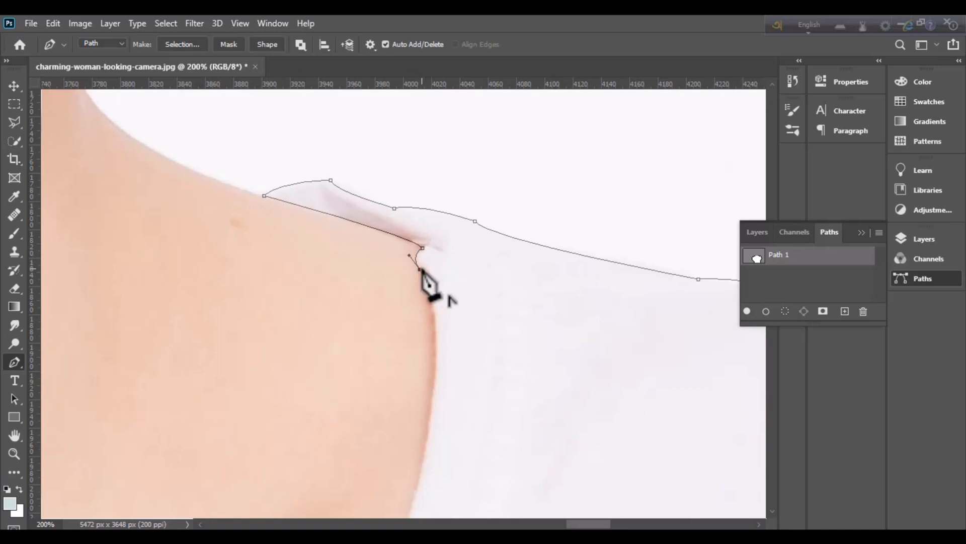
# - Trace the neckline's steep side down from the collar notch with two curved segments, removing the outgoing handles
pyautogui.scroll(-3, 426, 276)
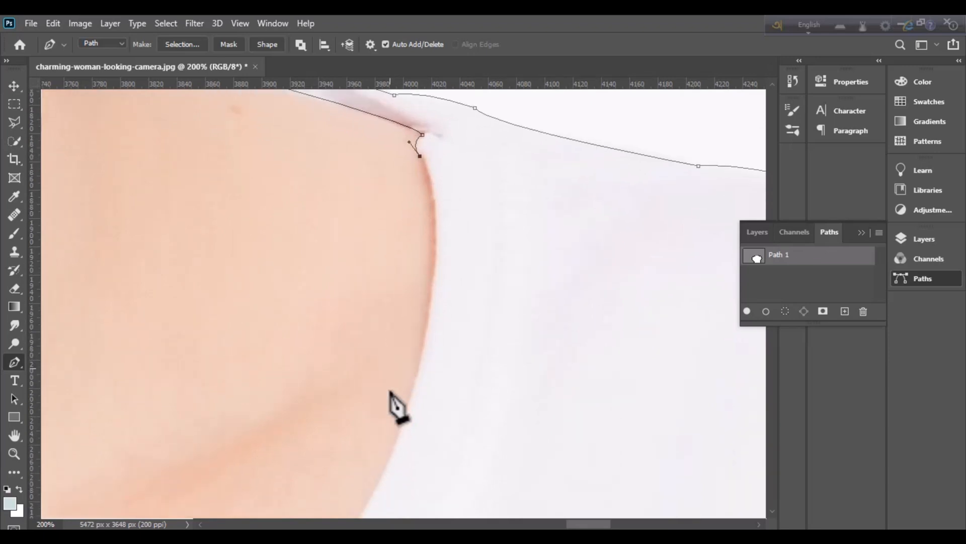
pyautogui.scroll(-1, 391, 392)
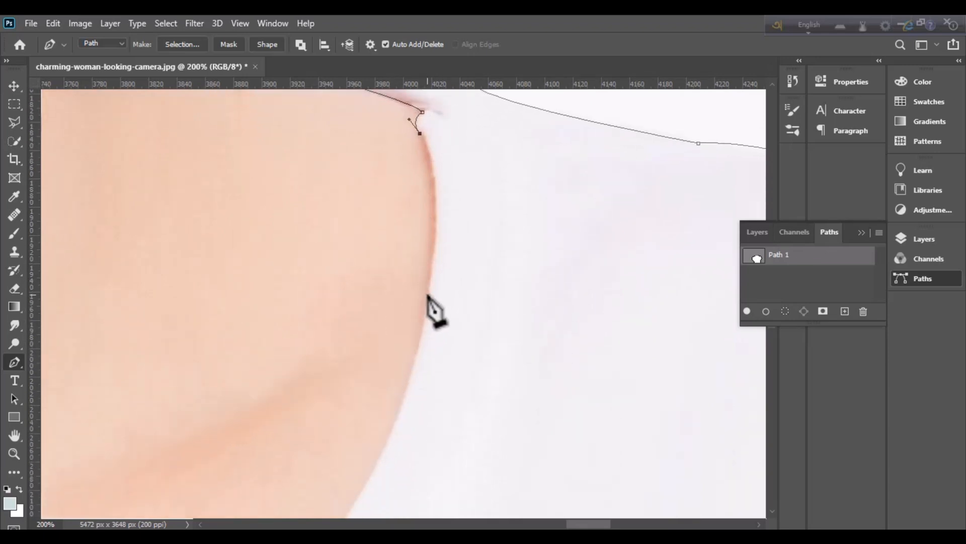
pyautogui.moveTo(428, 293); pyautogui.dragTo(432, 313)
pyautogui.keyDown('alt'); pyautogui.click(429, 294); pyautogui.keyUp('alt')
pyautogui.scroll(-3, 429, 294)
pyautogui.moveTo(325, 391); pyautogui.dragTo(218, 516)
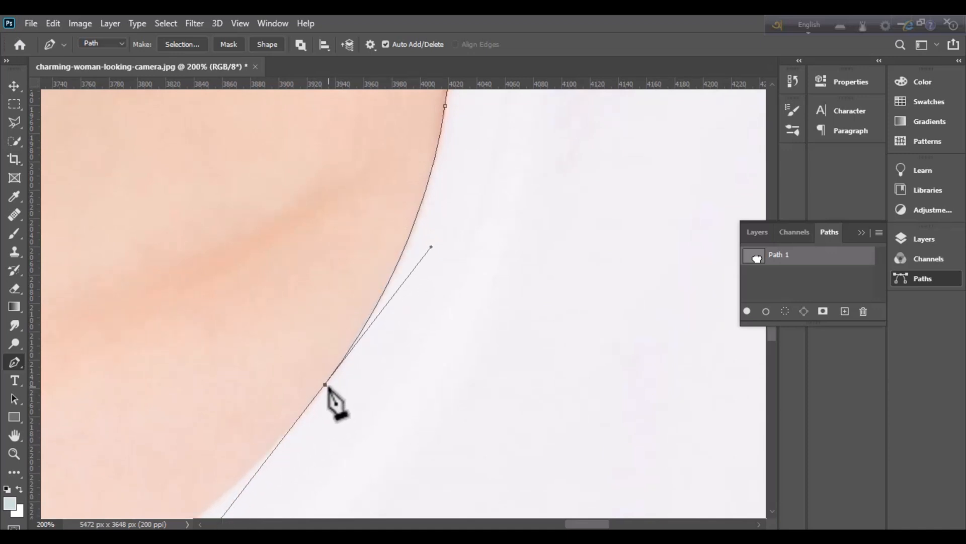
pyautogui.moveTo(259, 453); pyautogui.dragTo(431, 205)
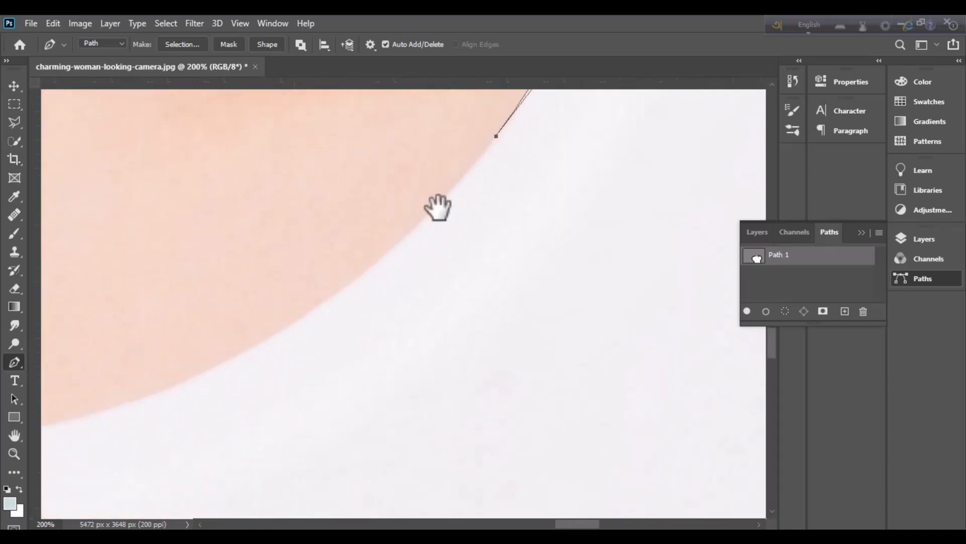
pyautogui.moveTo(229, 358); pyautogui.dragTo(99, 406)
pyautogui.keyDown('alt'); pyautogui.click(229, 358); pyautogui.keyUp('alt')
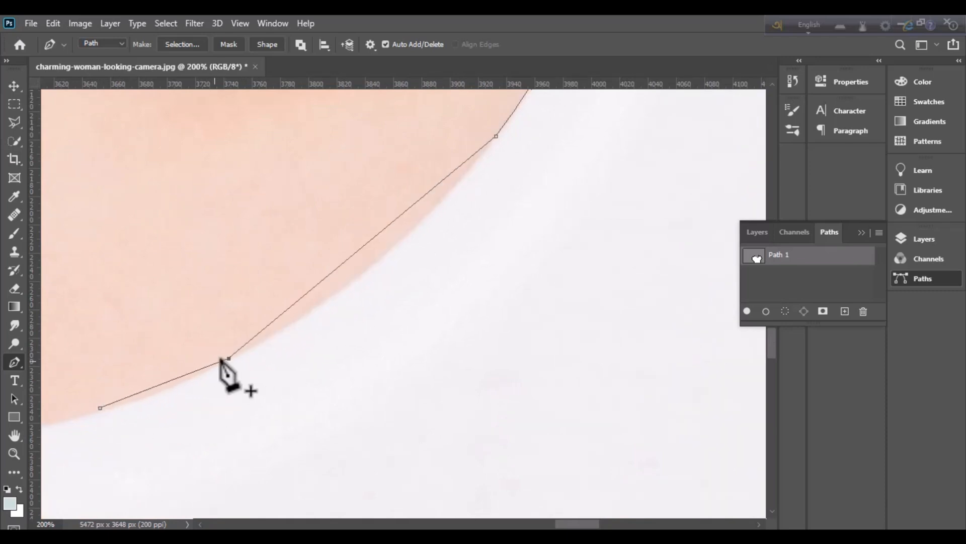
pyautogui.hotkey('ctrl', 'z')
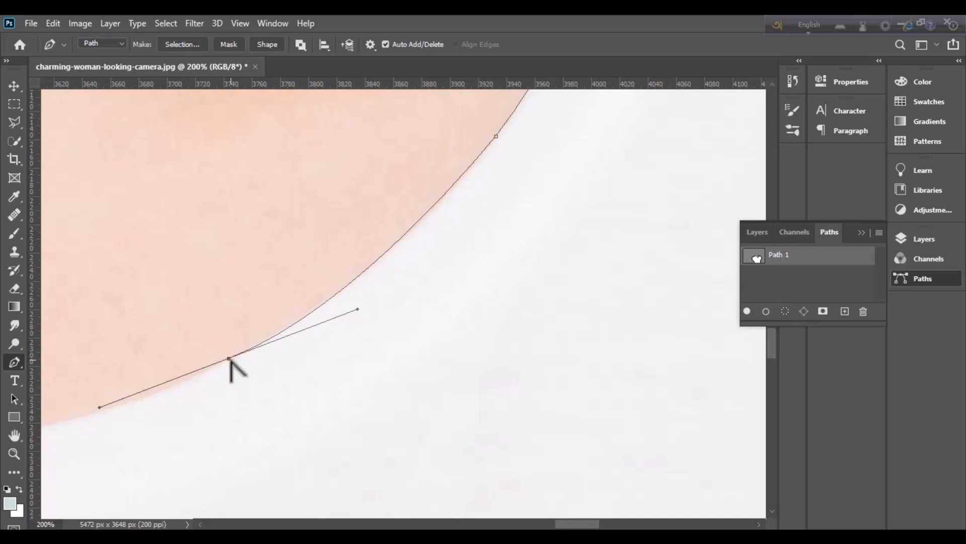
pyautogui.hotkey('ctrl', 'z')
# - Trace the lower neckline curve with shorter segments to its lowest part, removing the outgoing handle at the last anchor
pyautogui.click(496, 137)
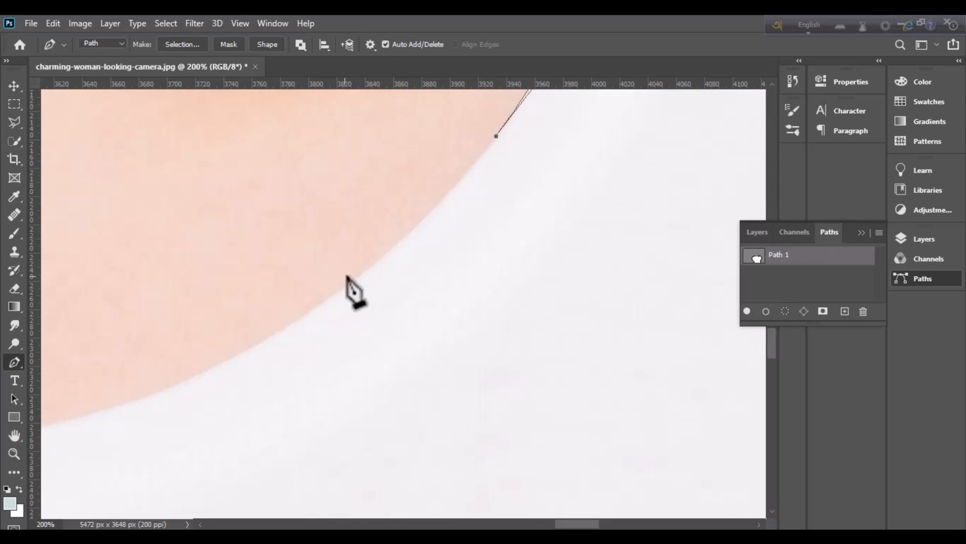
pyautogui.moveTo(314, 310); pyautogui.dragTo(243, 345)
pyautogui.moveTo(314, 310); pyautogui.dragTo(582, 277)
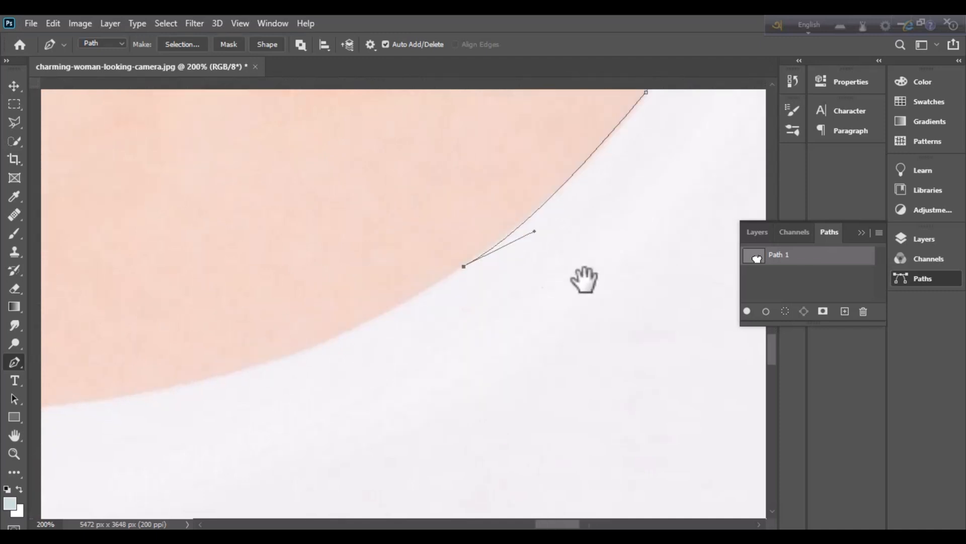
pyautogui.click(250, 350)
pyautogui.moveTo(251, 351); pyautogui.dragTo(44, 352)
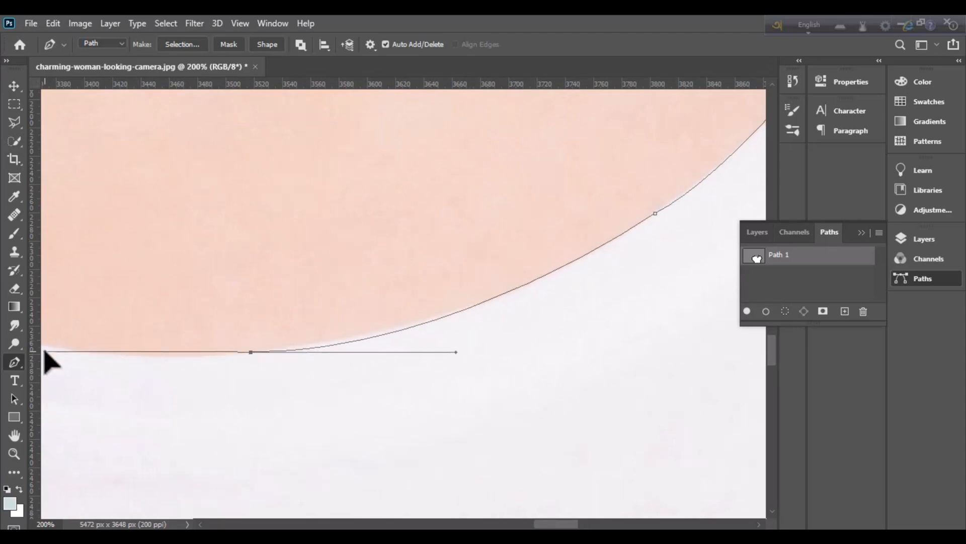
pyautogui.keyDown('alt'); pyautogui.click(250, 350); pyautogui.keyUp('alt')
pyautogui.moveTo(306, 398); pyautogui.dragTo(724, 422)
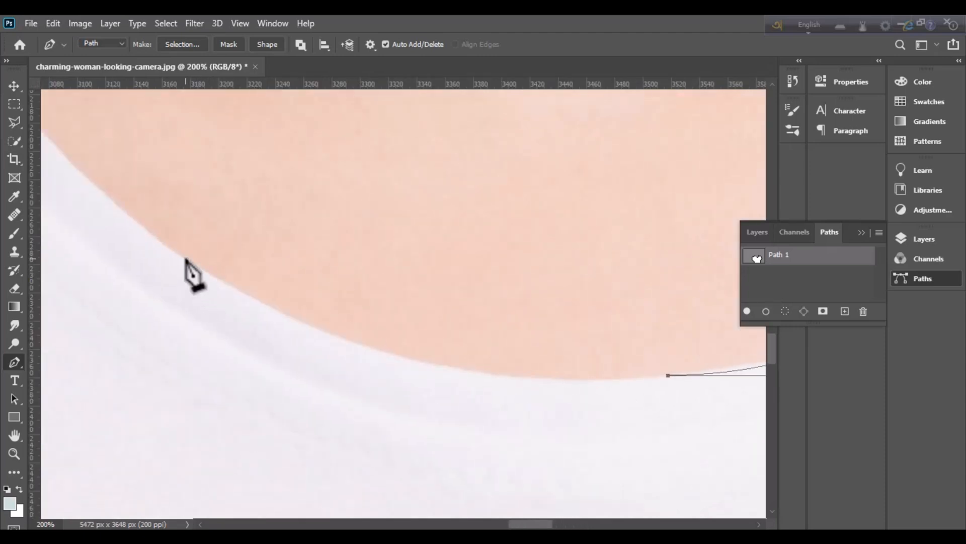
# - Trace the neckline from its lowest part up the opposite side with two long curved segments toward the path's starting point
pyautogui.moveTo(185, 259); pyautogui.dragTo(95, 103)
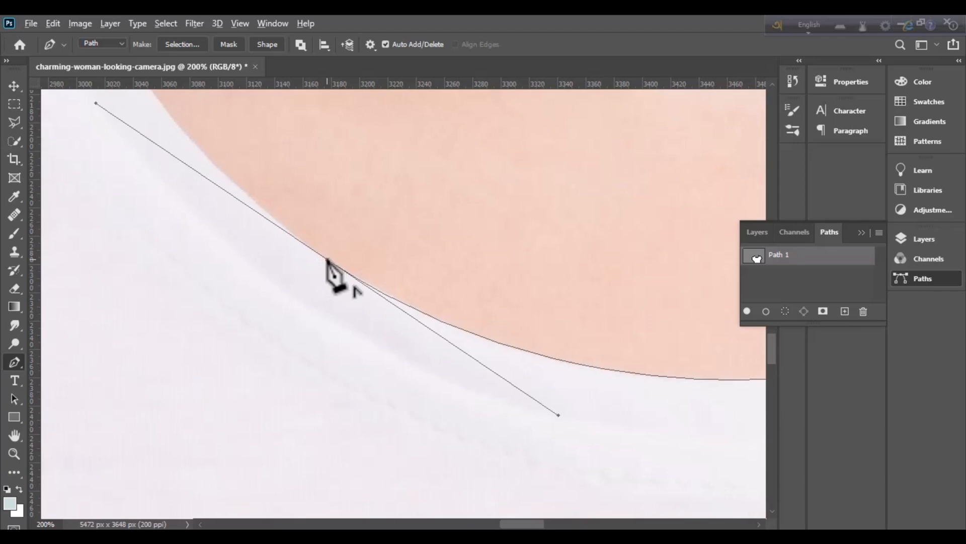
pyautogui.moveTo(222, 263); pyautogui.dragTo(401, 427)
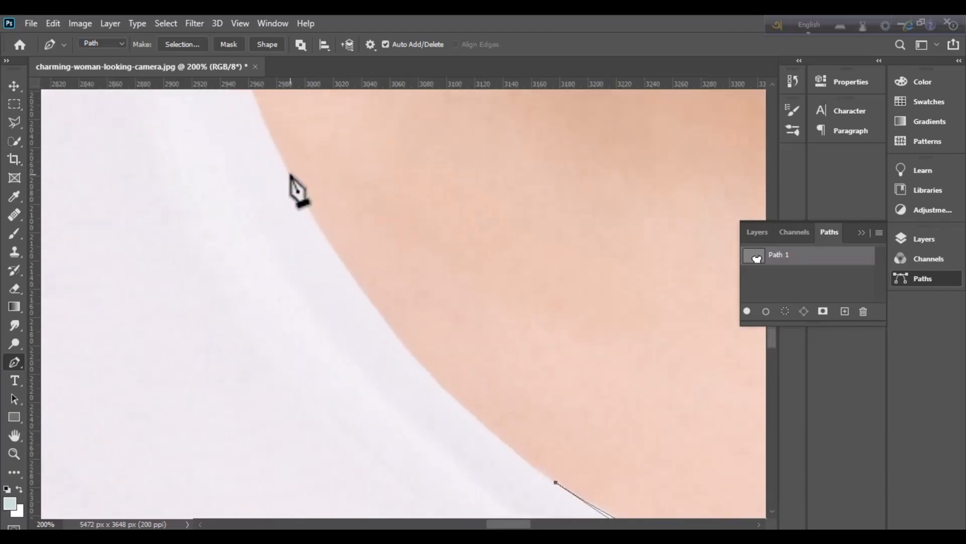
pyautogui.moveTo(291, 176); pyautogui.dragTo(212, 76)
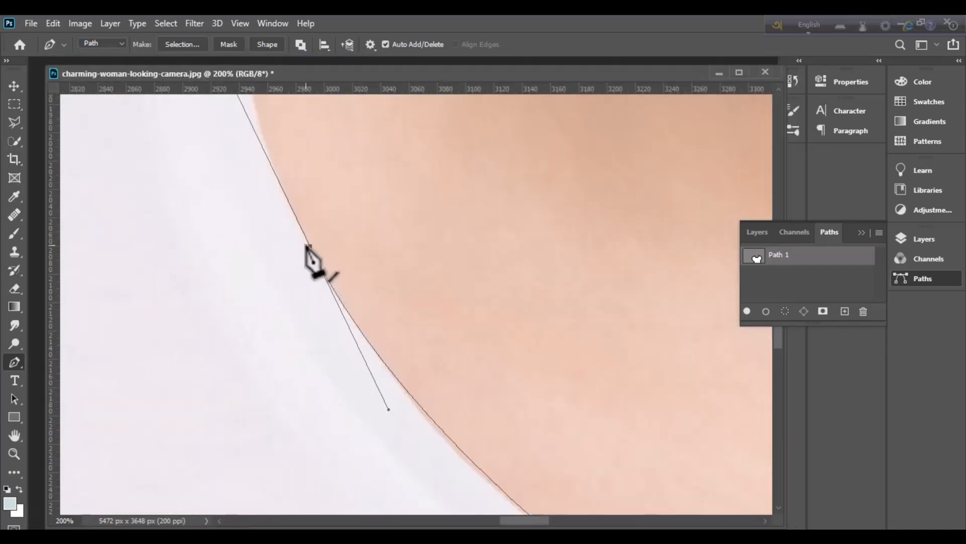
pyautogui.moveTo(280, 165); pyautogui.dragTo(347, 388)
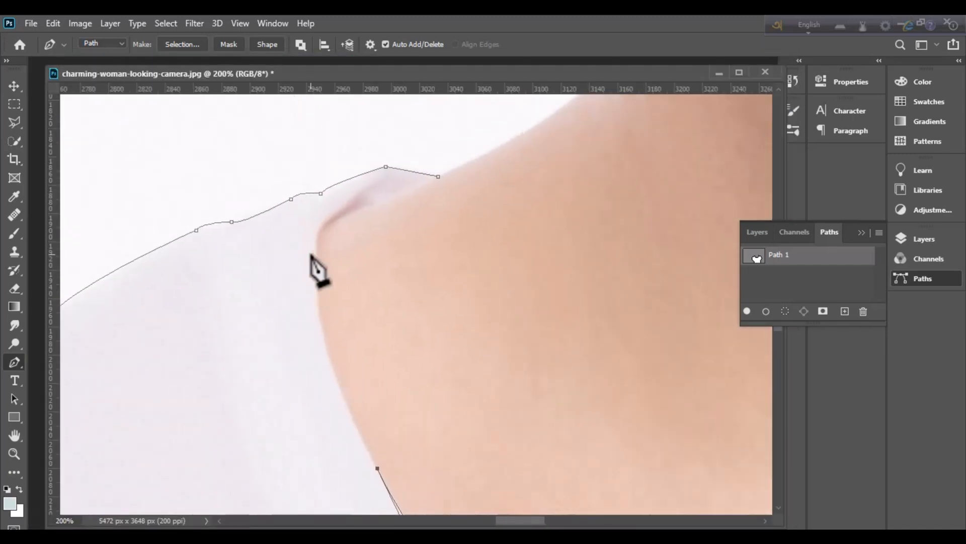
pyautogui.moveTo(331, 217); pyautogui.dragTo(381, 136)
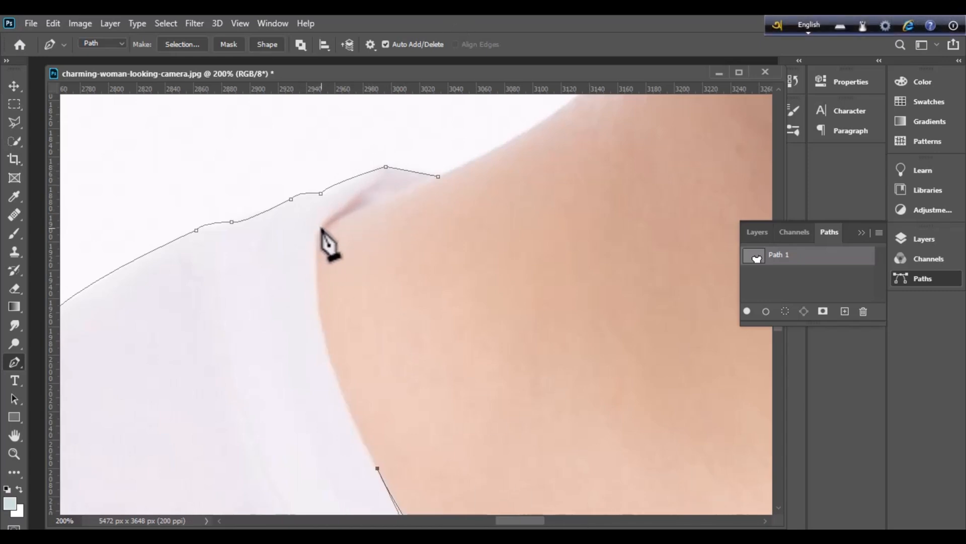
pyautogui.moveTo(323, 229); pyautogui.dragTo(348, 156)
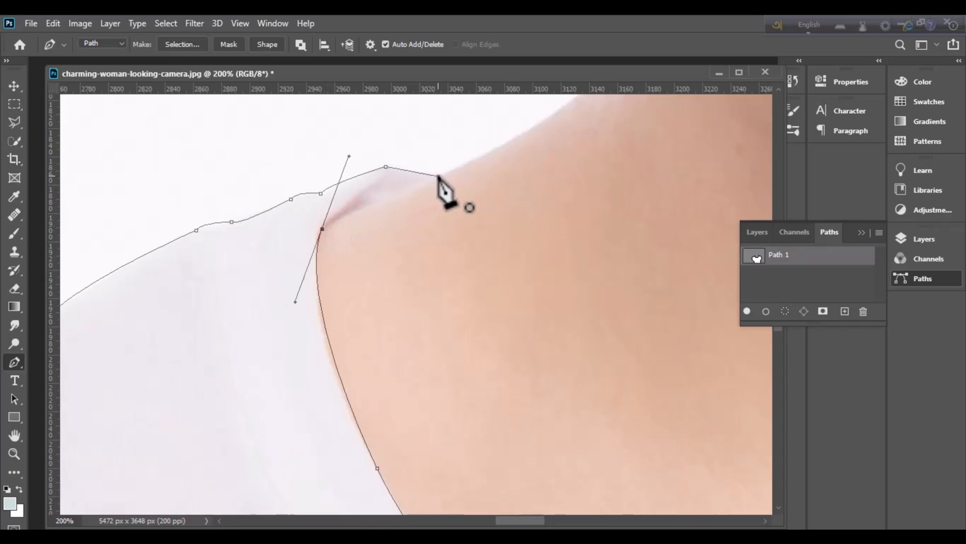
pyautogui.hotkey('ctrl', 'z')
# - Curve the path up to the neckline's inner collar corner and close it along the fold's lower edge at the starting anchor
pyautogui.moveTo(319, 231); pyautogui.dragTo(339, 133)
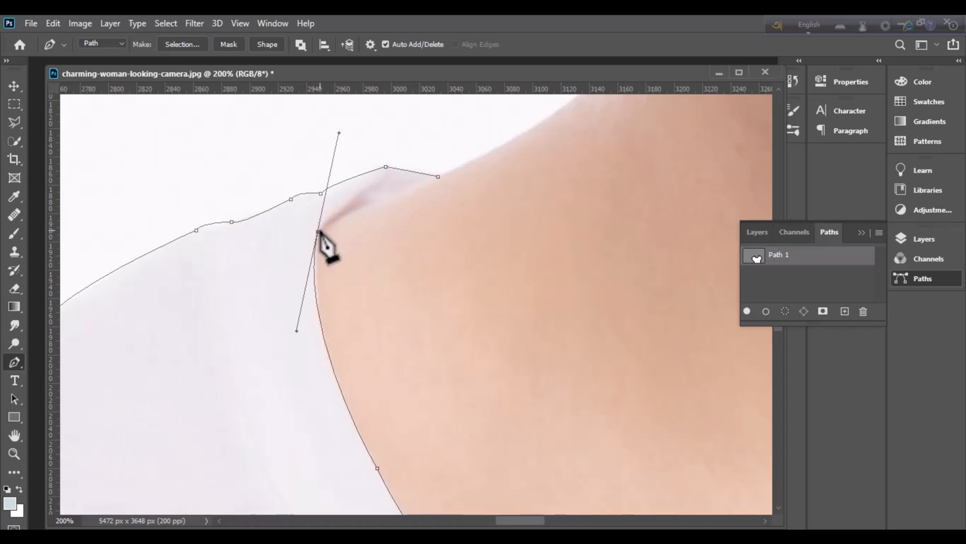
pyautogui.click(438, 177)
pyautogui.moveTo(492, 161); pyautogui.dragTo(499, 155)
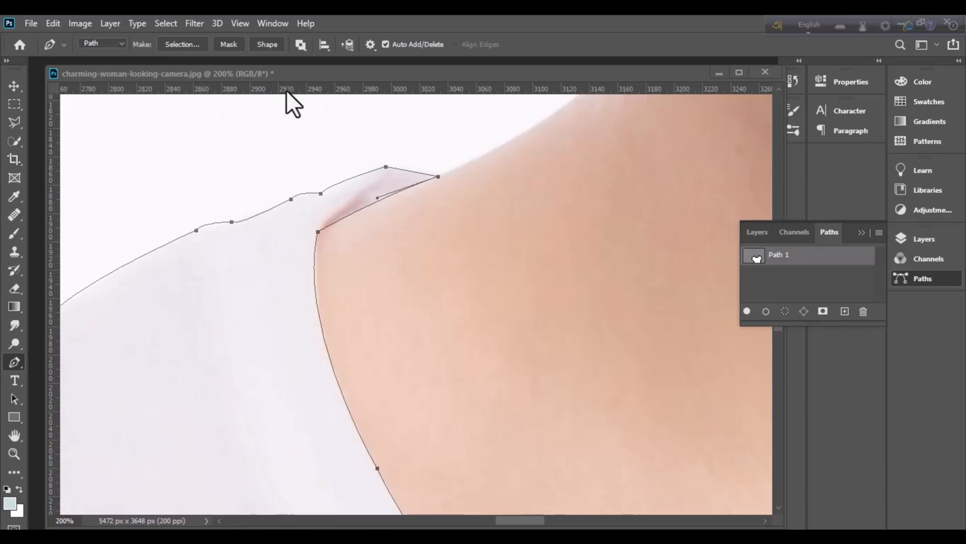
# - Convert the closed T-shirt path into a new anti-aliased selection with a 1-pixel feather radius
pyautogui.scroll(-1, 356, 244)
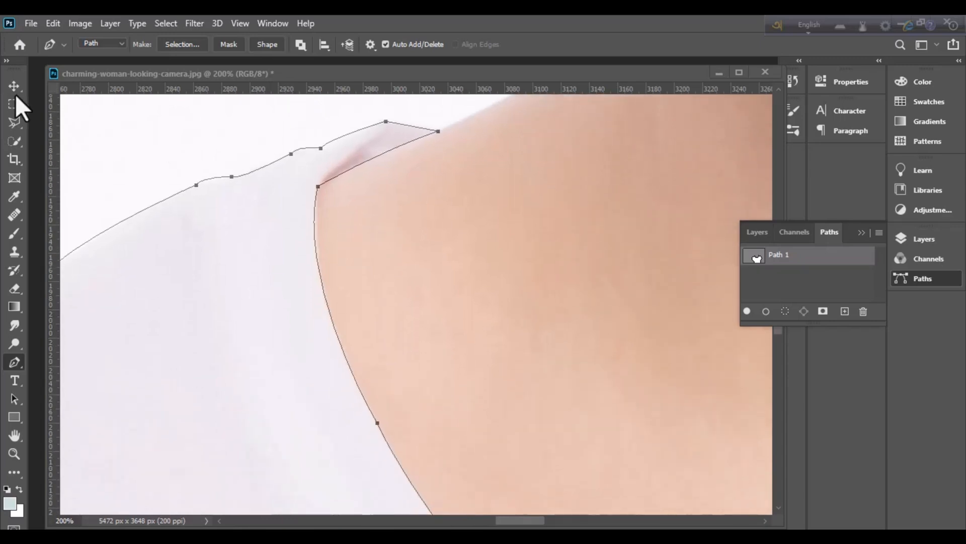
pyautogui.click(177, 42)
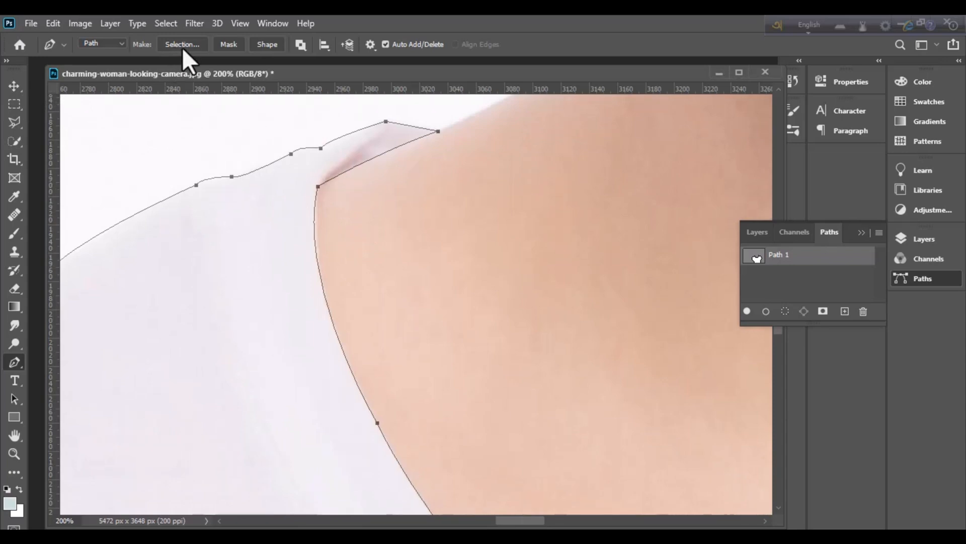
pyautogui.scroll(-2, 572, 222)
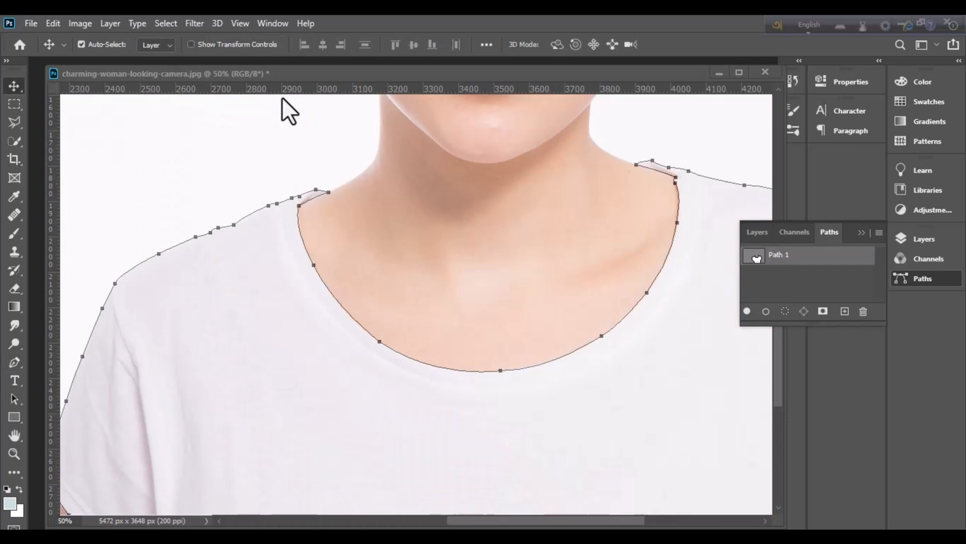
pyautogui.scroll(-1, 484, 325)
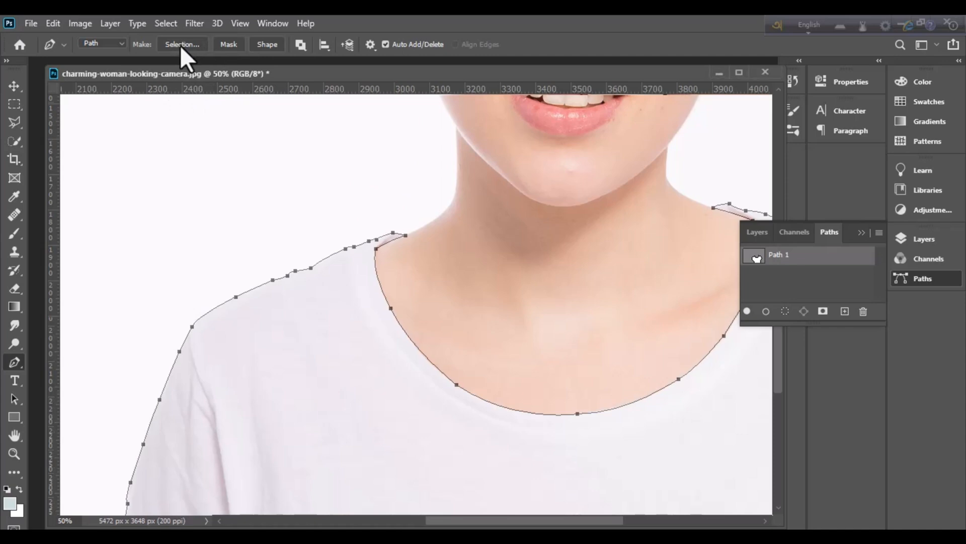
pyautogui.click(182, 43)
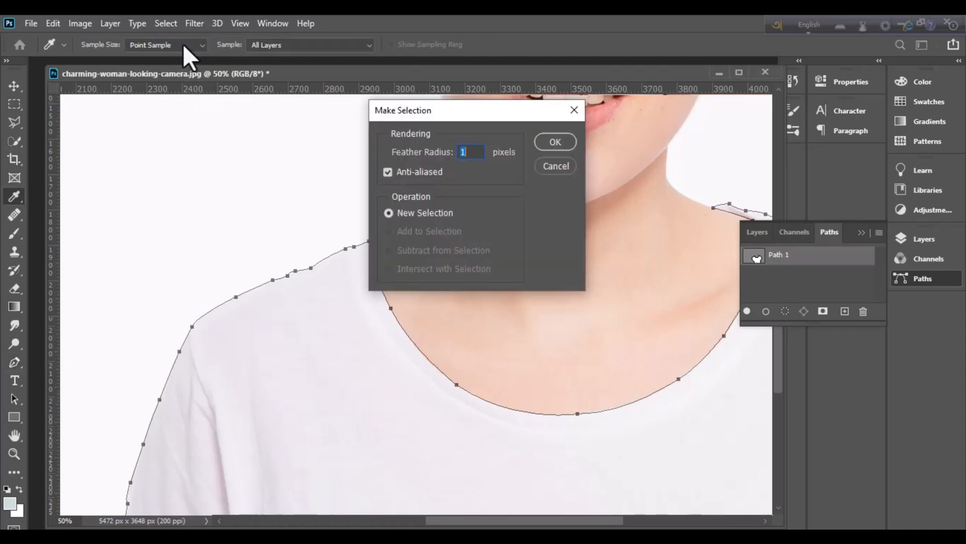
pyautogui.click(558, 141)
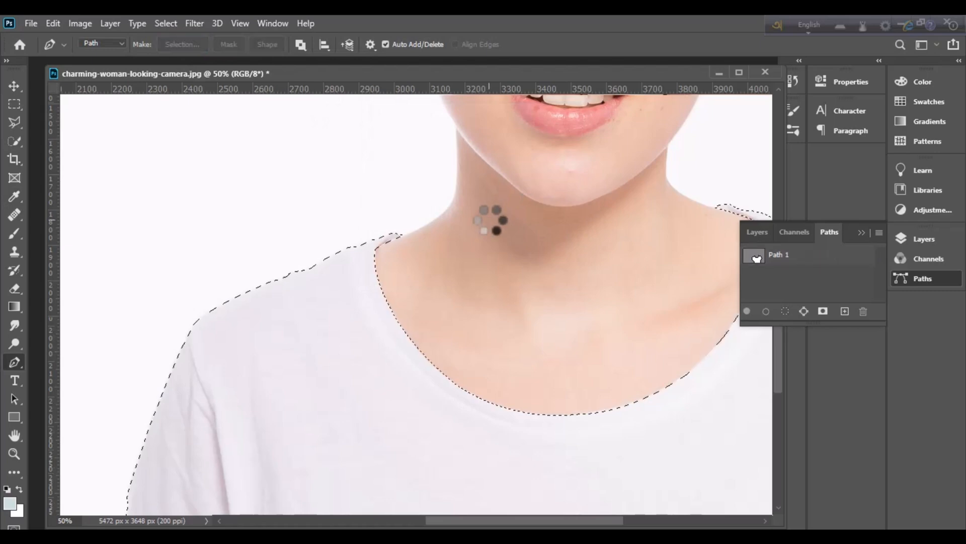
pyautogui.moveTo(631, 311); pyautogui.dragTo(465, 194)
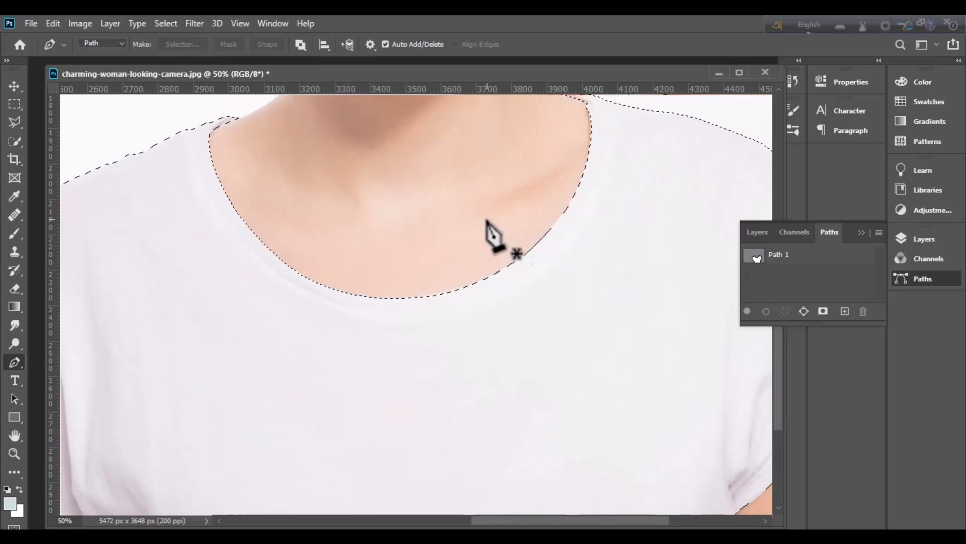
pyautogui.click(861, 233)
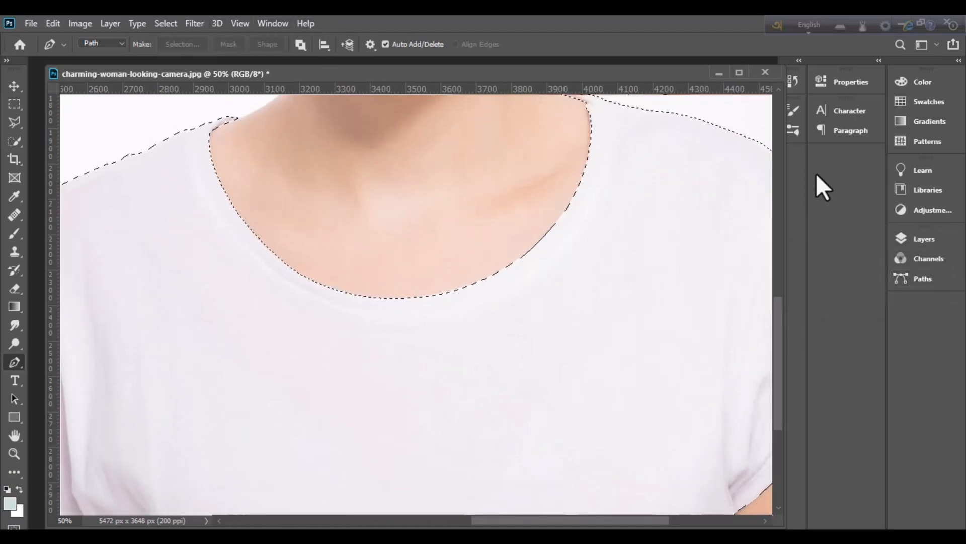
pyautogui.click(925, 279)
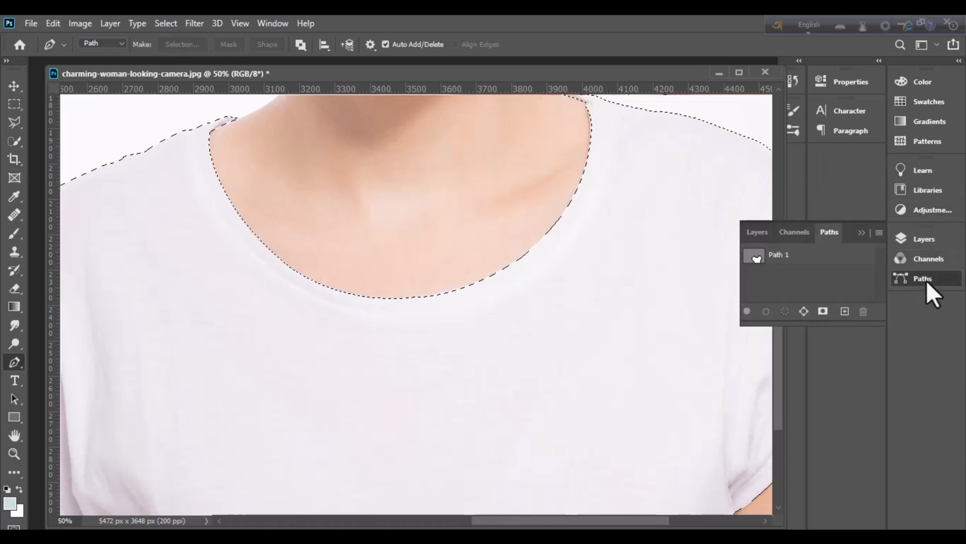
# - Maximize the document window while keeping the T-shirt selection active
pyautogui.click(175, 25)
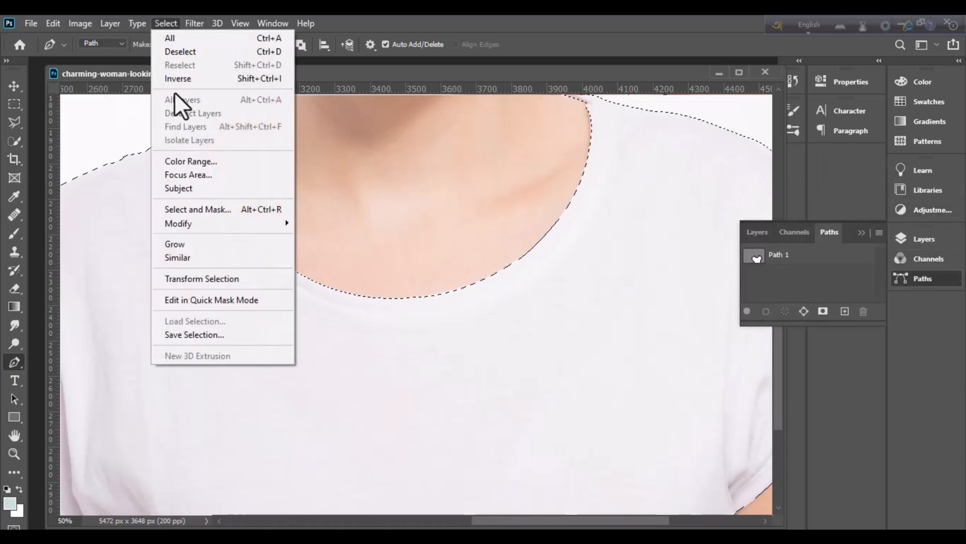
pyautogui.hotkey('ctrl', 'd')
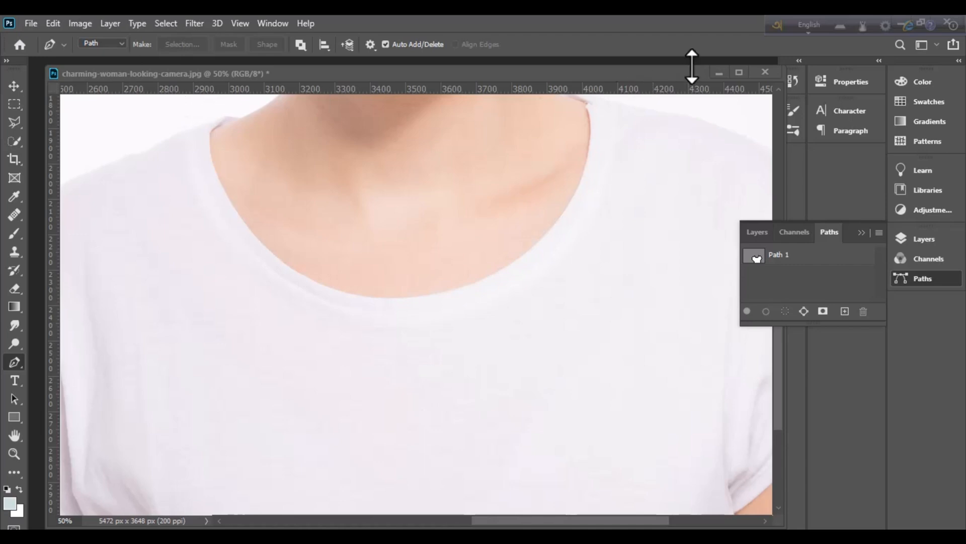
pyautogui.click(739, 73)
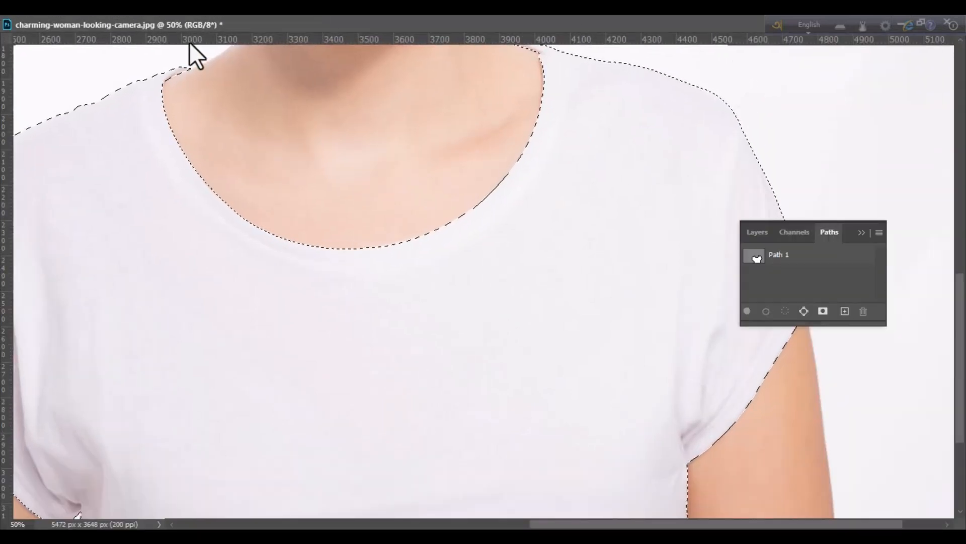
pyautogui.hotkey('ctrl', 'z')
pyautogui.hotkey('ctrl', 'z')
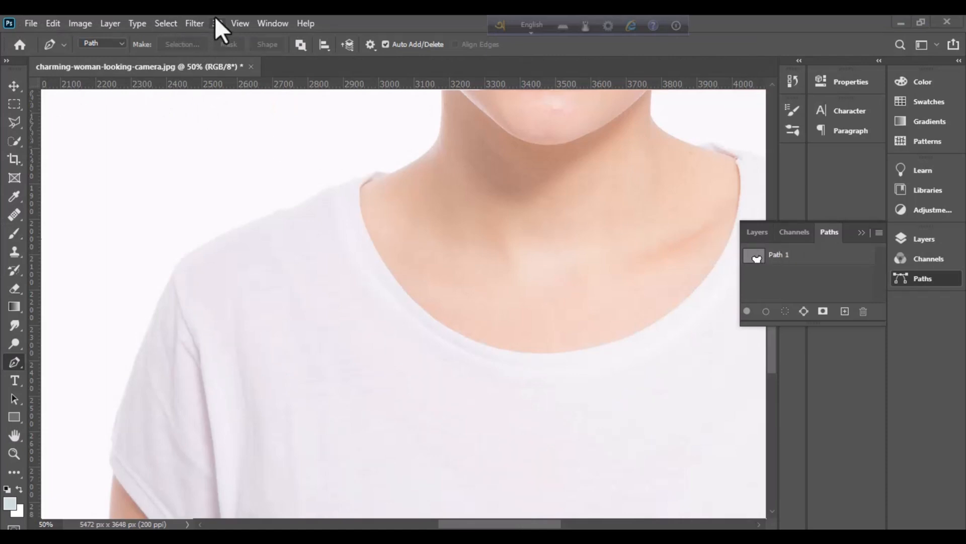
# - Expand the T-shirt selection by 5 pixels
pyautogui.click(166, 23)
pyautogui.moveTo(212, 223)
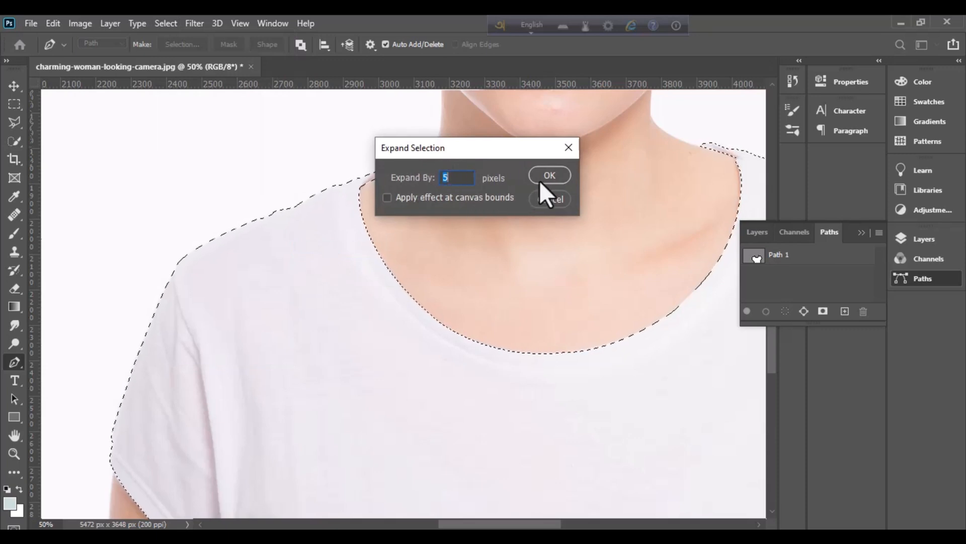
pyautogui.click(558, 176)
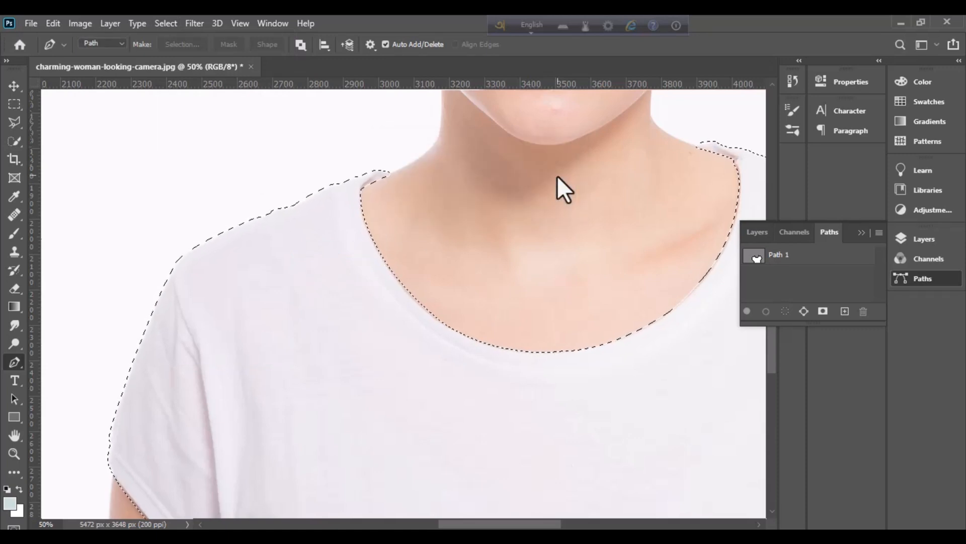
# - Add a Hue/Saturation adjustment layer above the Background, masked to the T-shirt selection
pyautogui.scroll(-4, 453, 237)
pyautogui.scroll(-7, 444, 224)
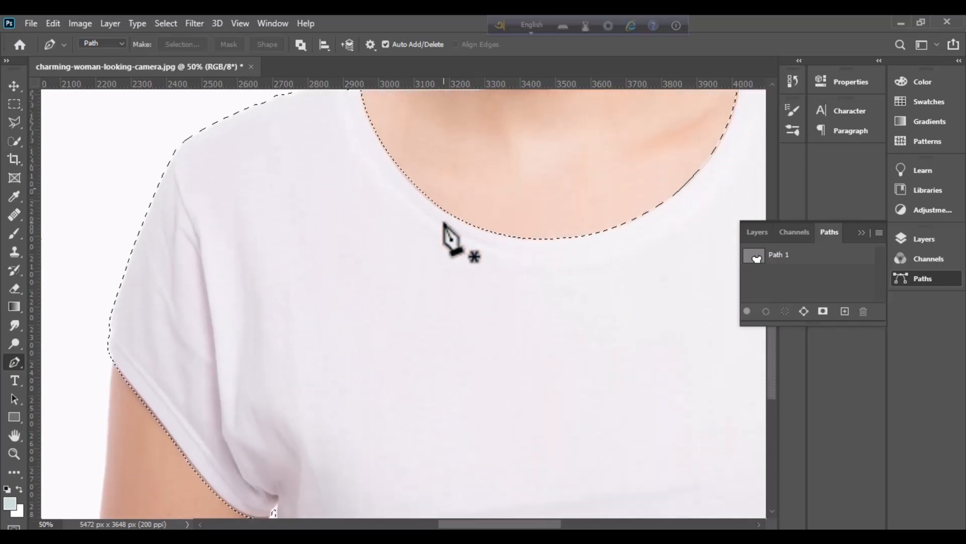
pyautogui.scroll(-2, 444, 224)
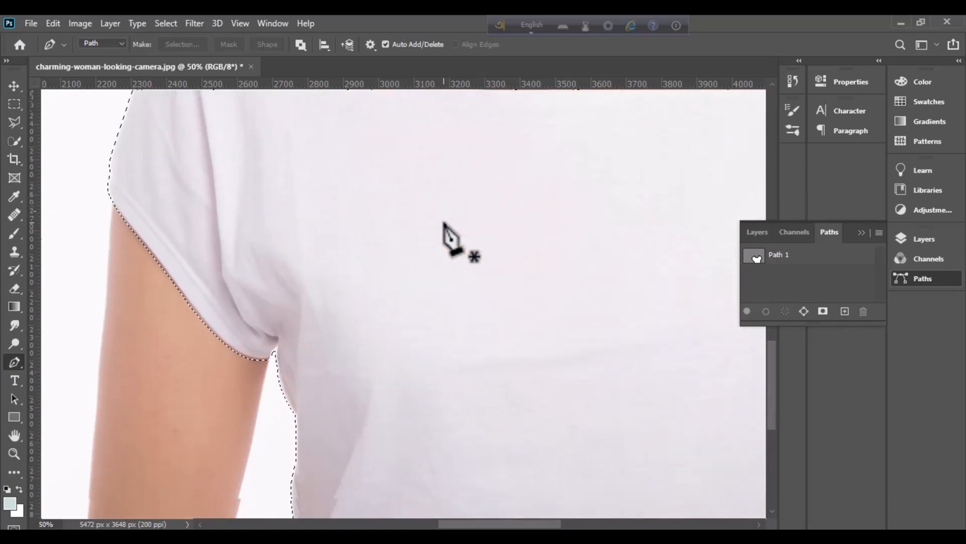
pyautogui.scroll(-1, 443, 222)
pyautogui.scroll(-2, 444, 224)
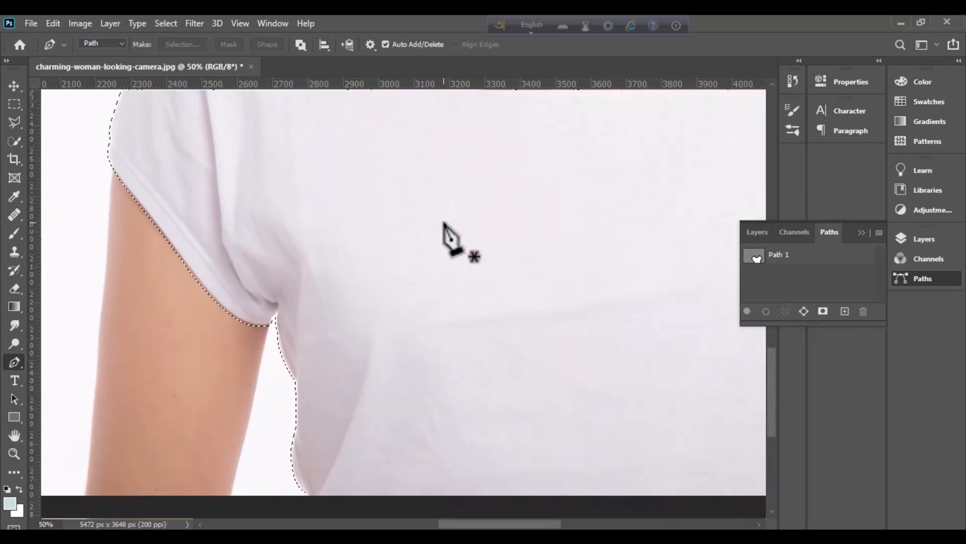
pyautogui.click(861, 232)
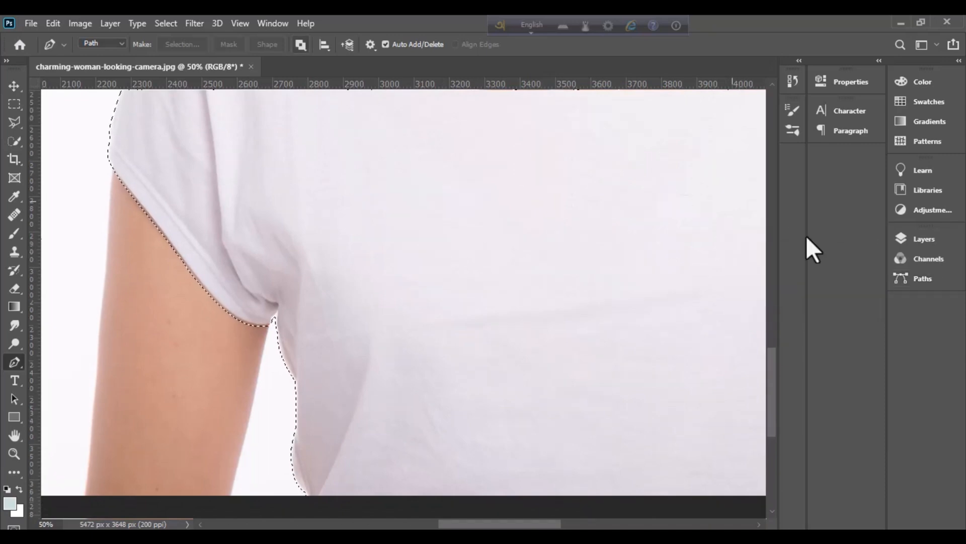
pyautogui.click(946, 241)
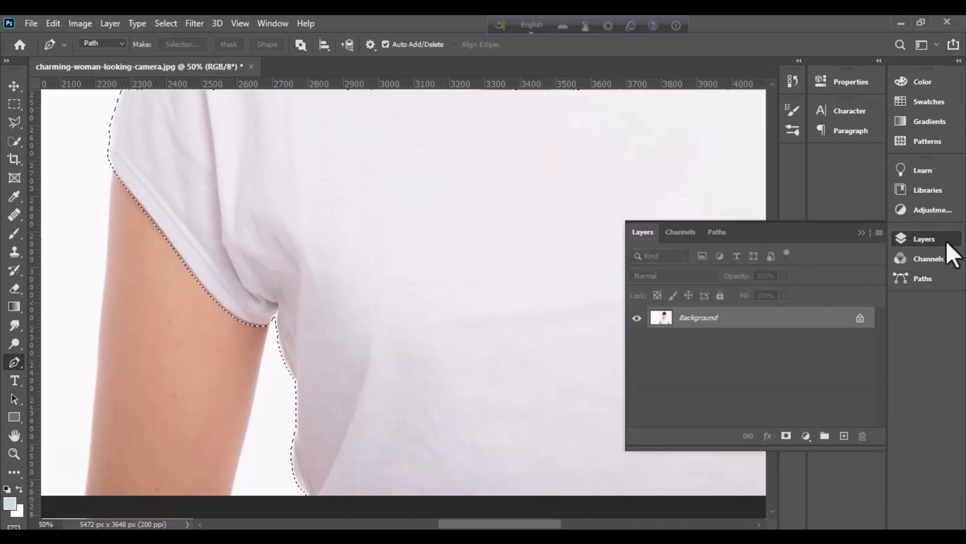
pyautogui.click(806, 436)
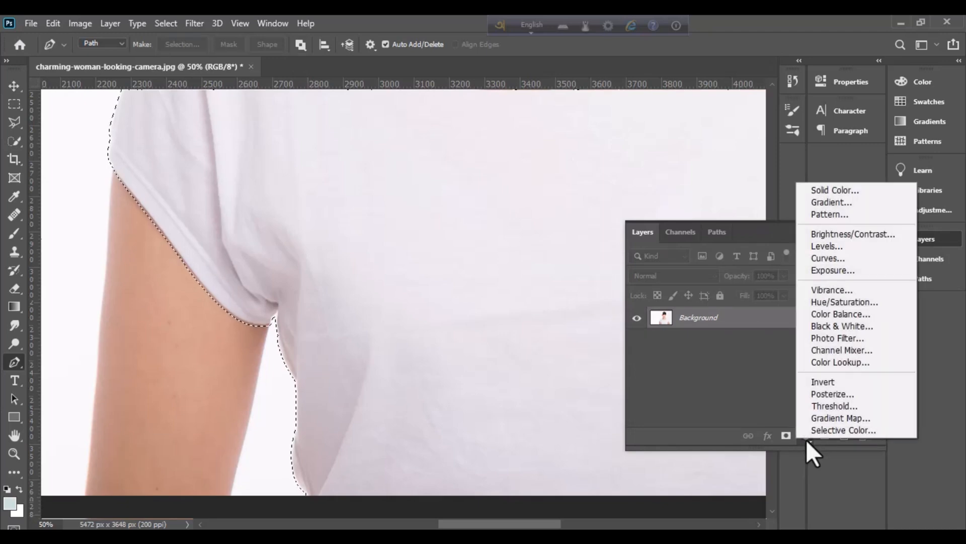
pyautogui.click(863, 304)
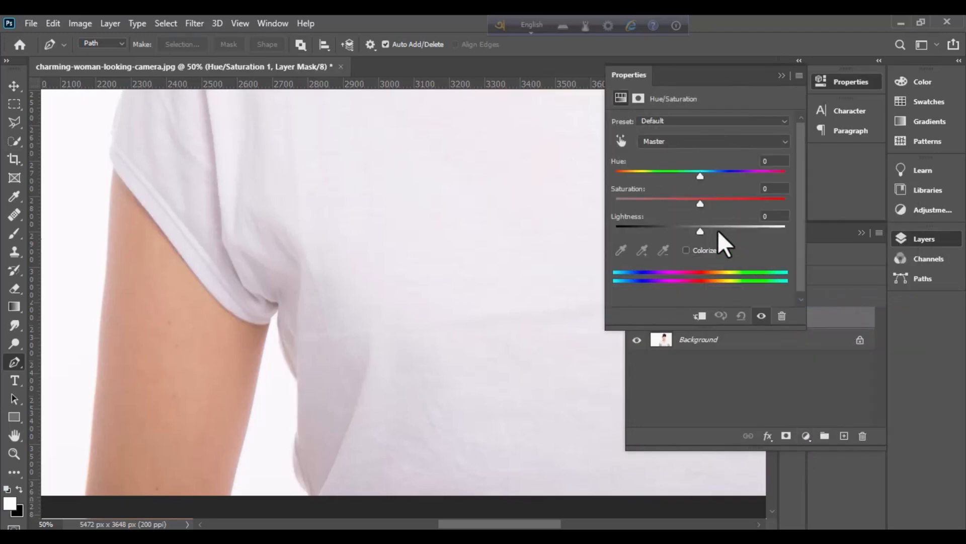
# - Set the T-shirt's Hue/Saturation adjustment to saturation -100 and lightness -45
pyautogui.moveTo(698, 199); pyautogui.dragTo(610, 205)
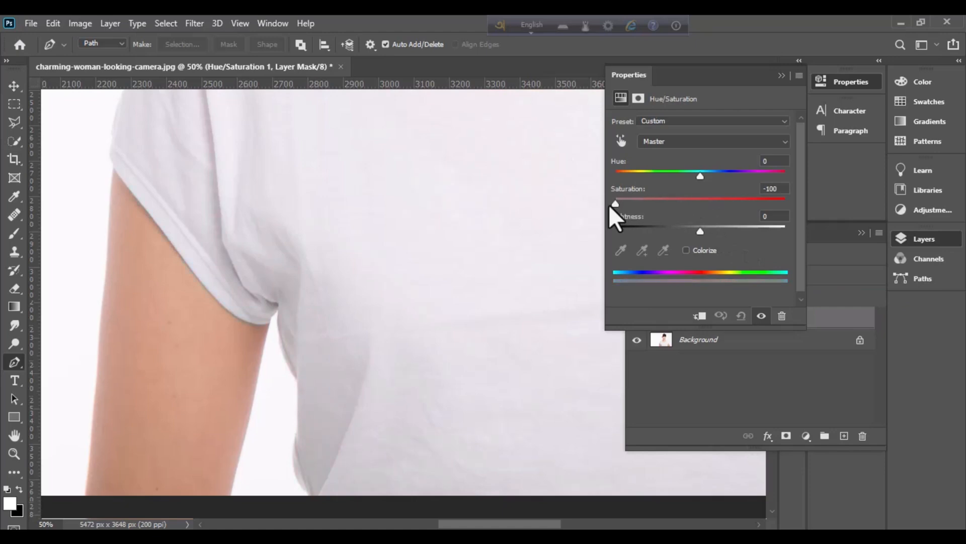
pyautogui.hotkey('ctrl', '+')
pyautogui.hotkey('ctrl', '+')
pyautogui.hotkey('ctrl', '-')
pyautogui.hotkey('ctrl', '-')
pyautogui.hotkey('ctrl', '-')
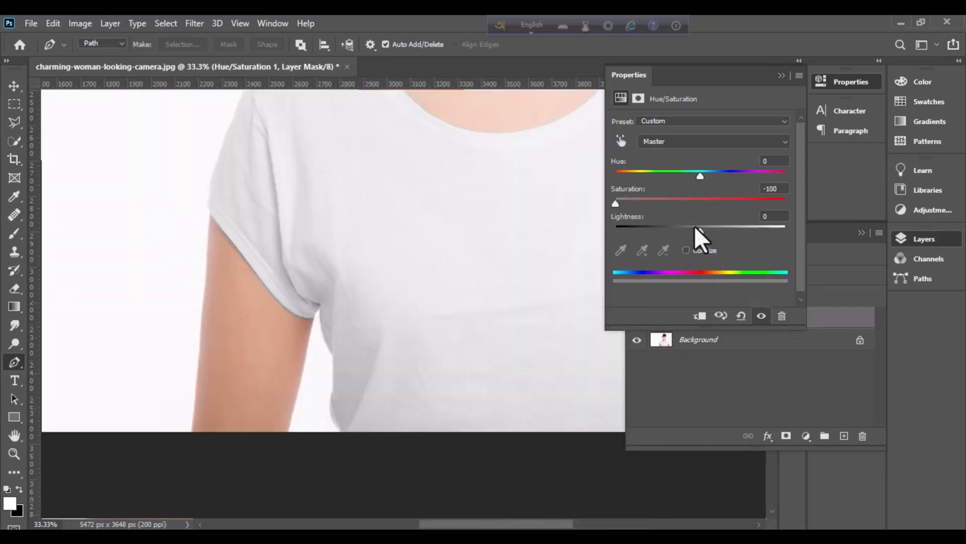
pyautogui.moveTo(696, 229); pyautogui.dragTo(662, 236)
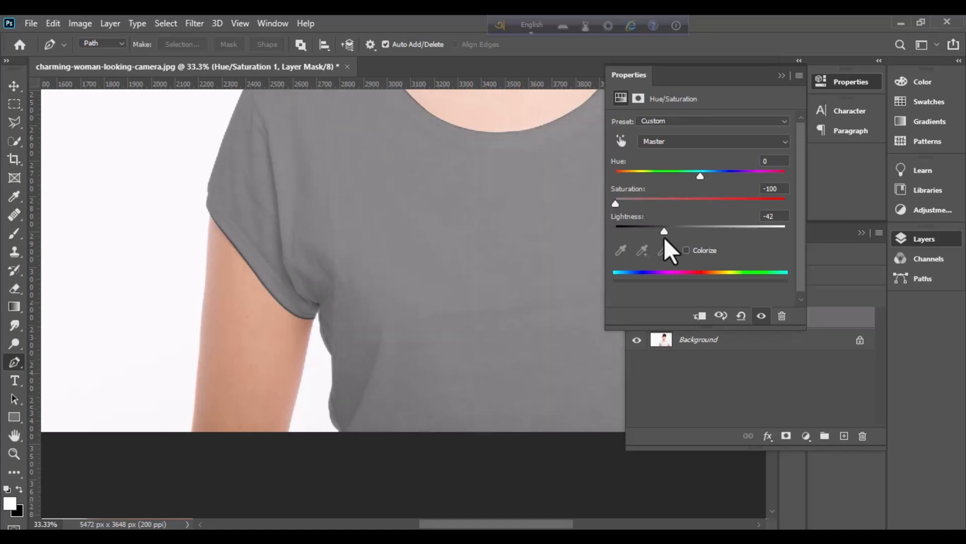
pyautogui.moveTo(665, 238); pyautogui.dragTo(662, 237)
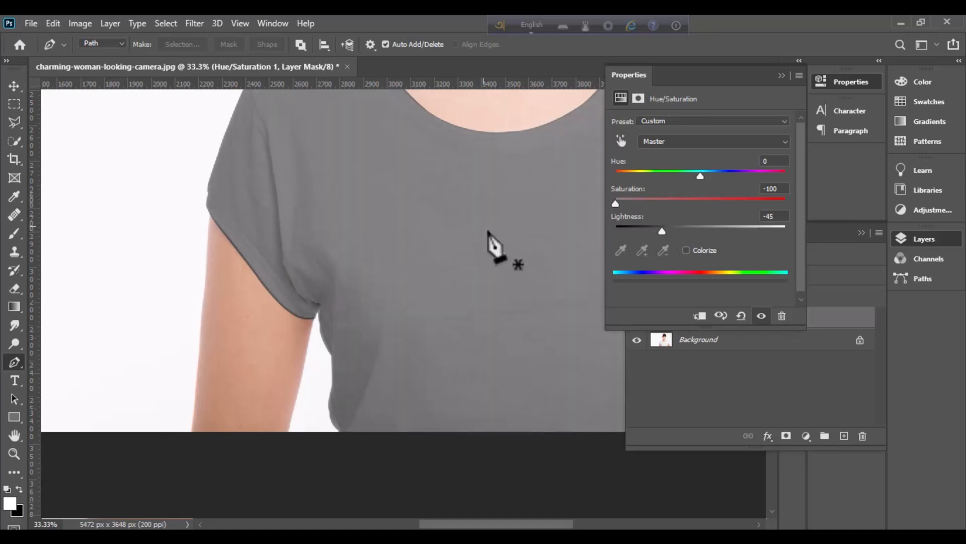
# - Add a Levels adjustment layer over the whole image and raise its black input level to 96
pyautogui.click(14, 86)
pyautogui.moveTo(492, 237); pyautogui.dragTo(345, 371)
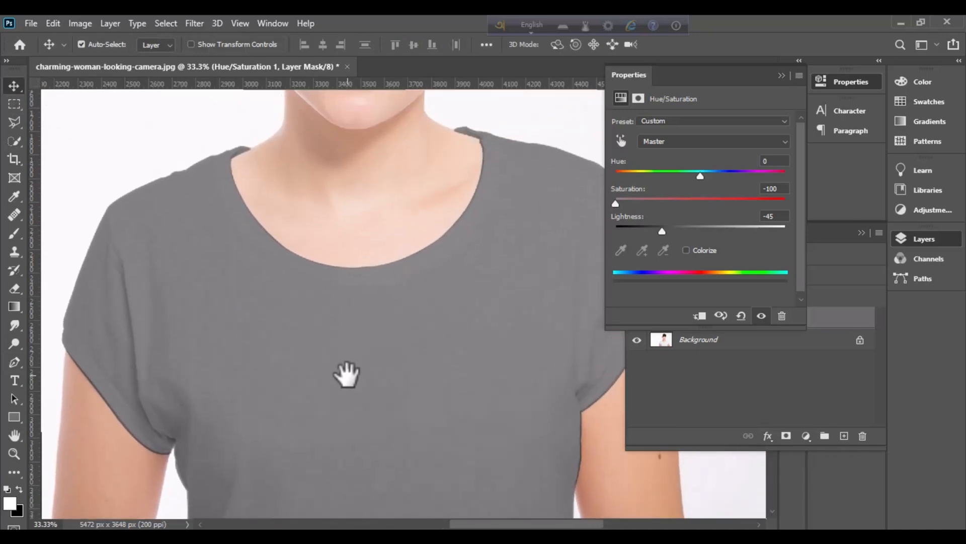
pyautogui.hotkey('ctrl', '-')
pyautogui.hotkey('ctrl', '-')
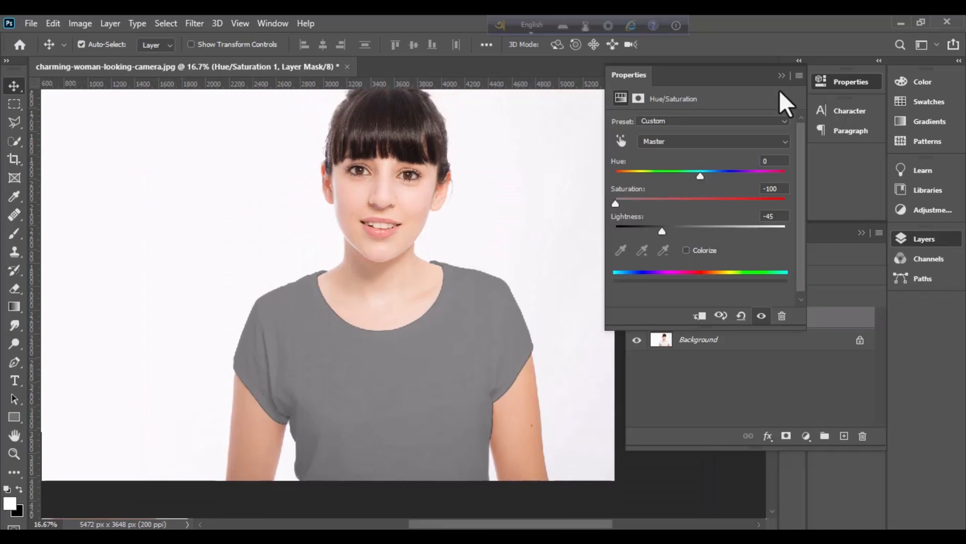
pyautogui.click(782, 76)
pyautogui.click(808, 437)
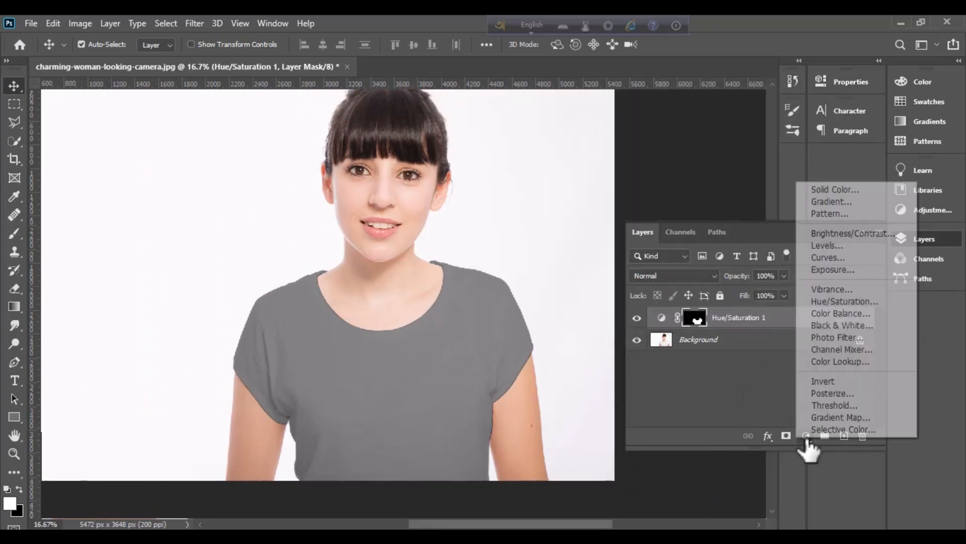
pyautogui.click(835, 247)
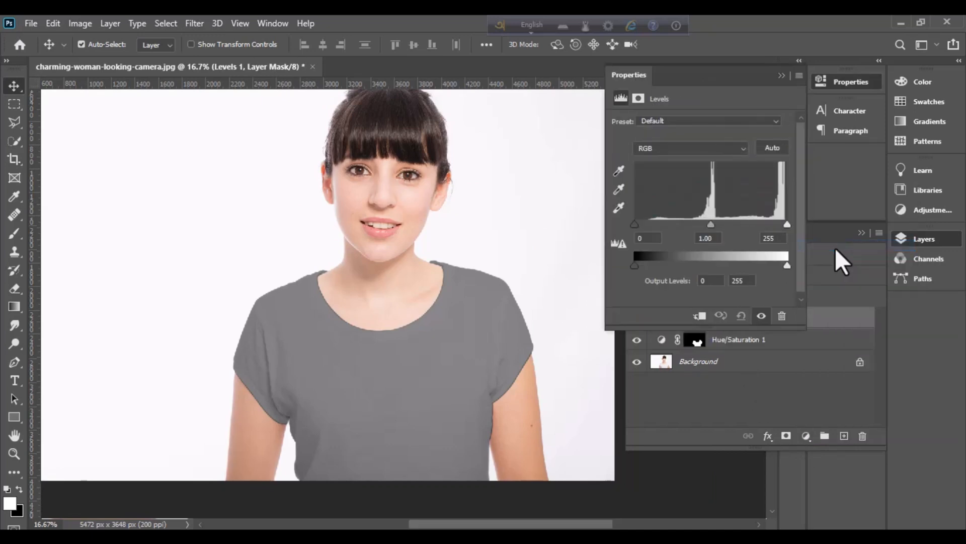
pyautogui.moveTo(635, 224); pyautogui.dragTo(691, 228)
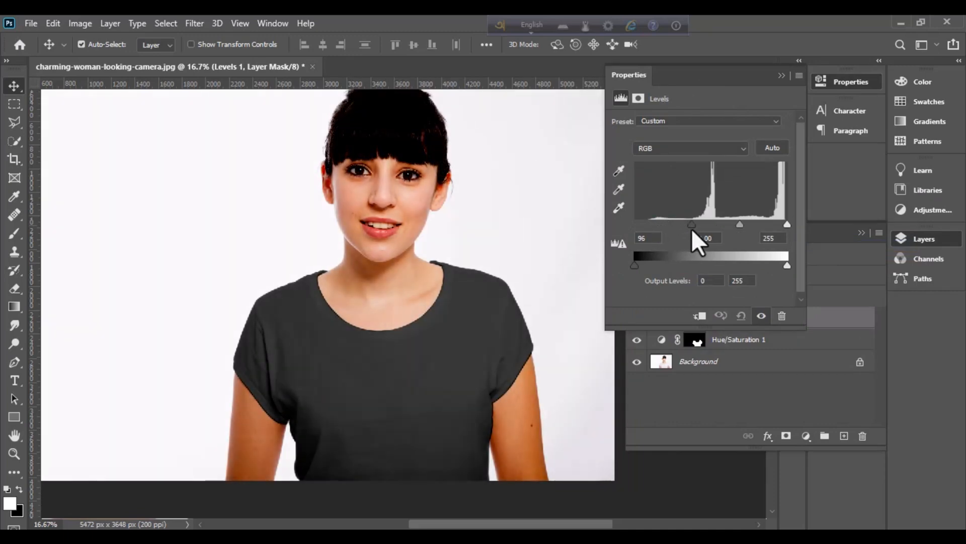
pyautogui.click(781, 75)
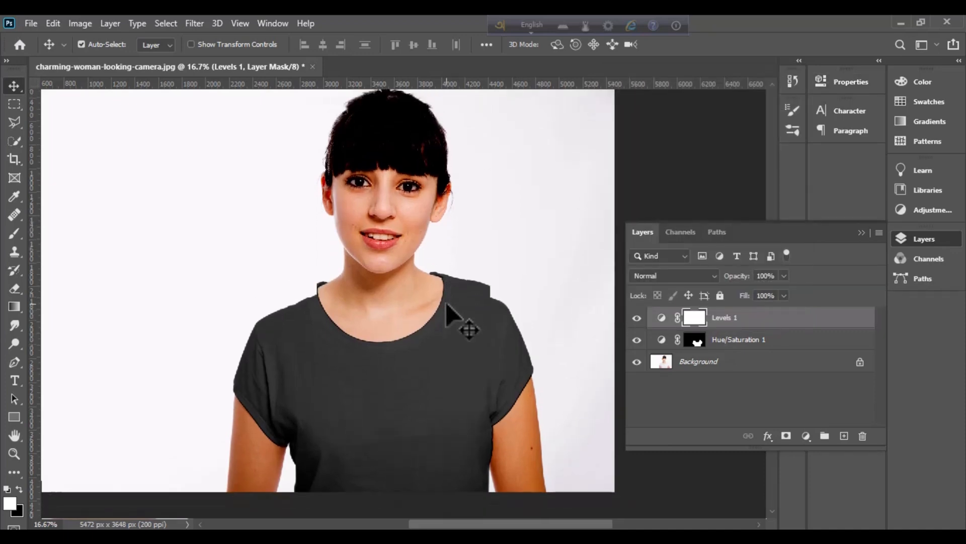
# - Compare the photo before and after by hiding and showing the Levels and Hue/Saturation adjustment layers twice
pyautogui.scroll(3, 445, 301)
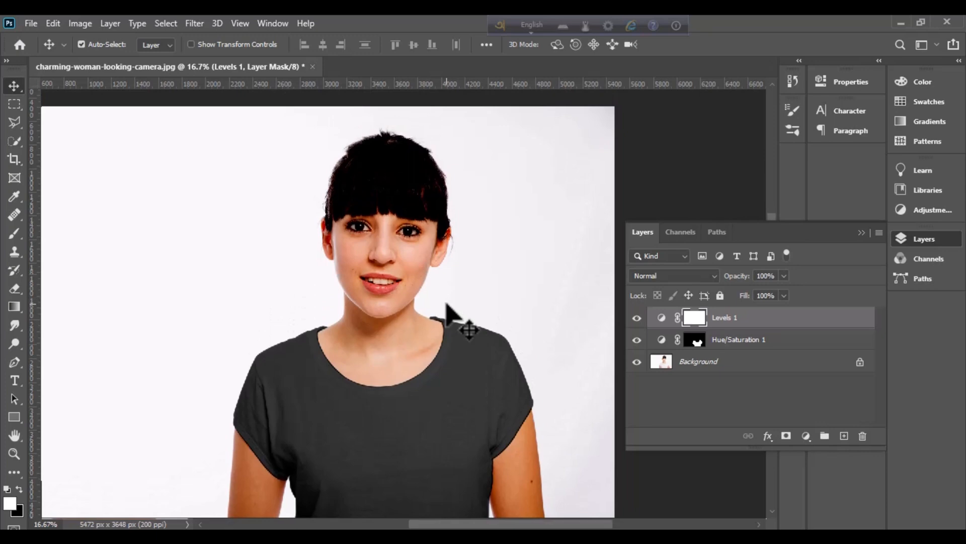
pyautogui.hotkey('ctrl', '-')
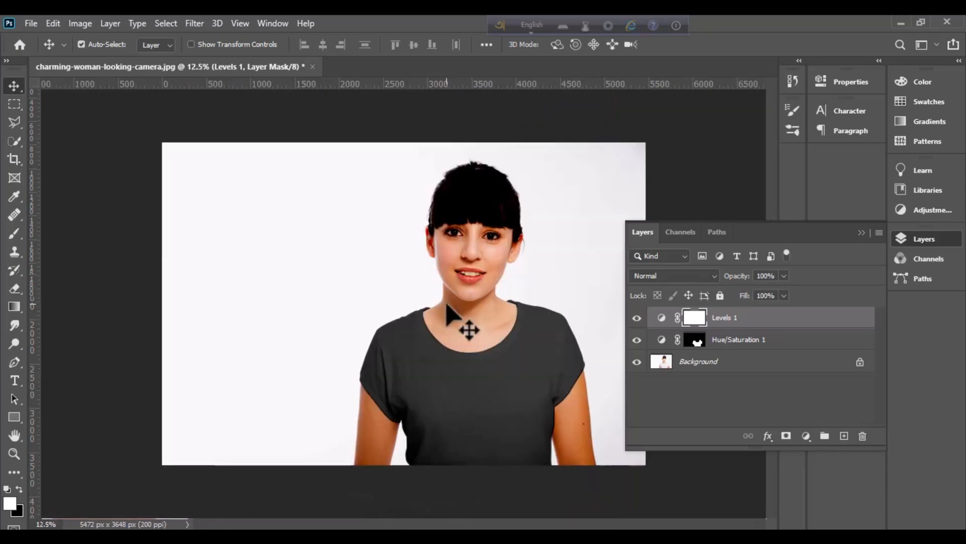
pyautogui.click(861, 232)
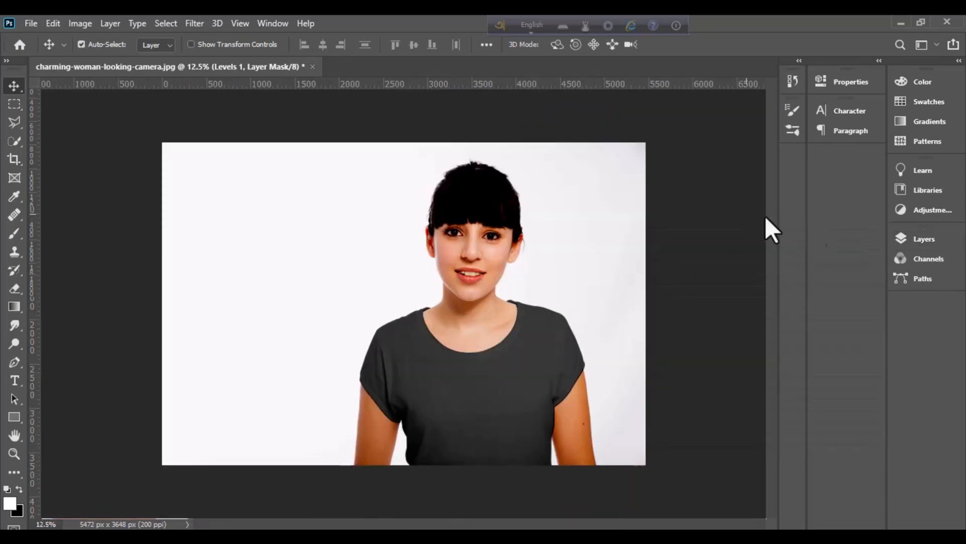
pyautogui.click(941, 238)
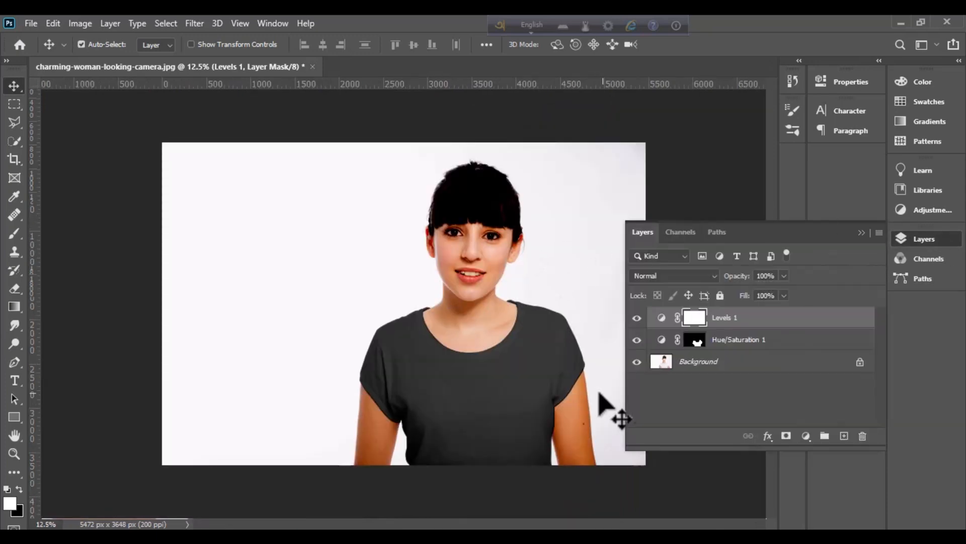
pyautogui.click(637, 317)
pyautogui.click(637, 339)
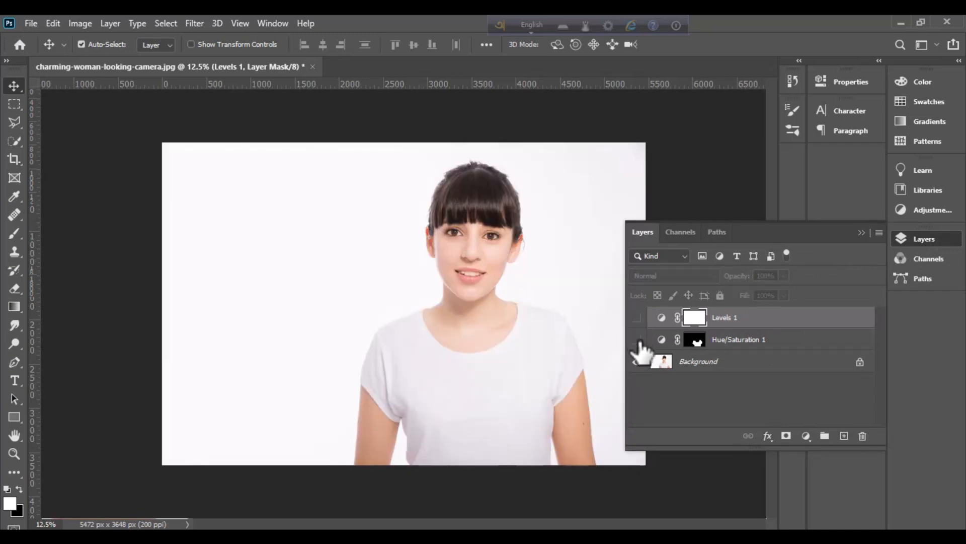
pyautogui.click(637, 340)
pyautogui.click(636, 318)
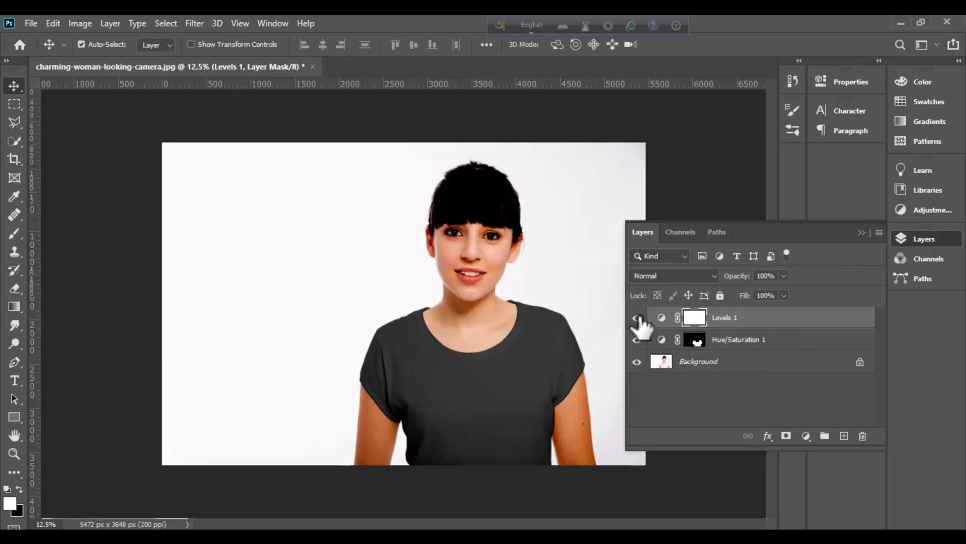
pyautogui.click(637, 318)
pyautogui.click(638, 339)
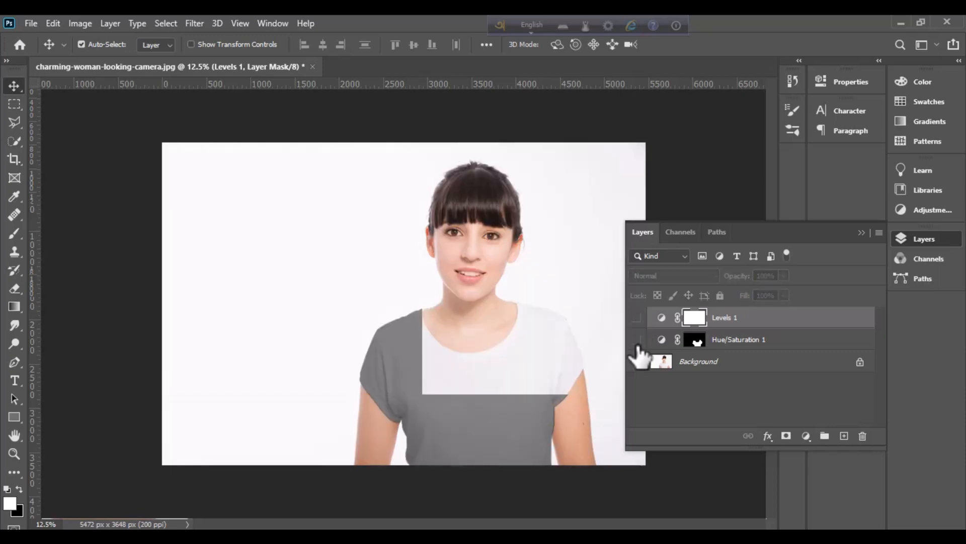
pyautogui.click(637, 339)
pyautogui.click(637, 318)
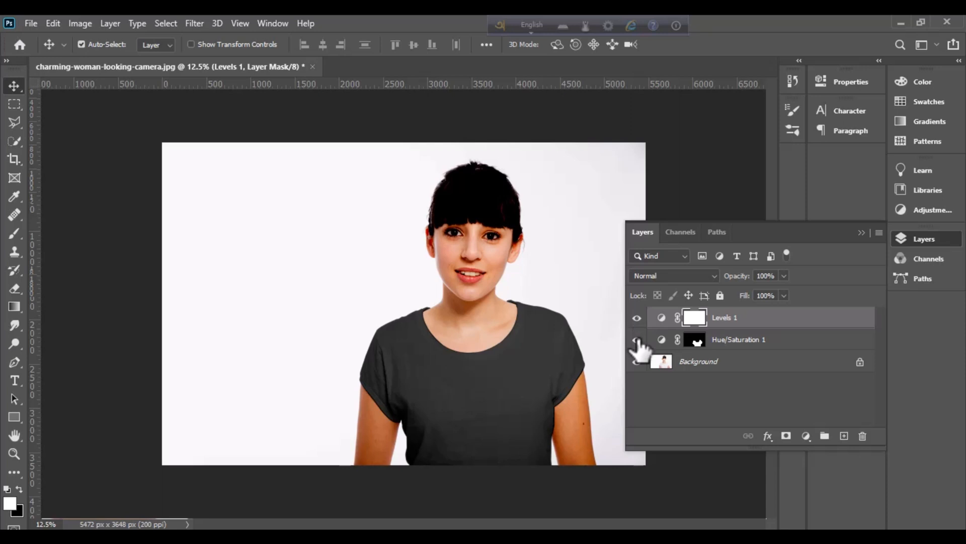
pyautogui.click(863, 238)
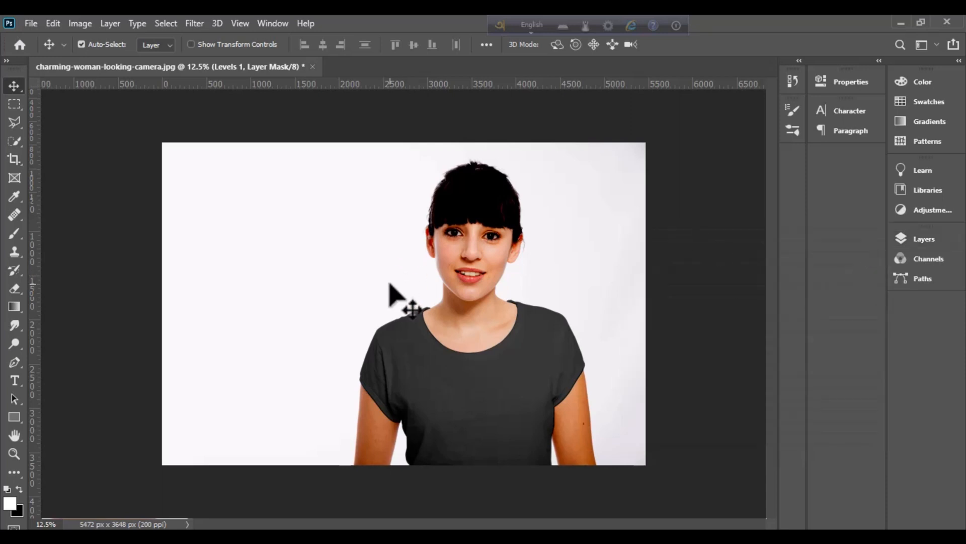